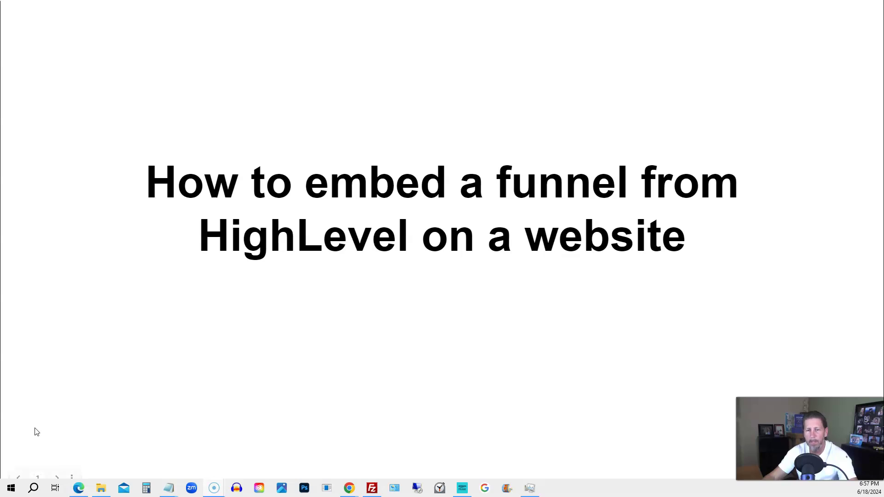
Advance from the title slide to slide 2, '3 Questions I'll be Answering in this Video'
click(44, 429)
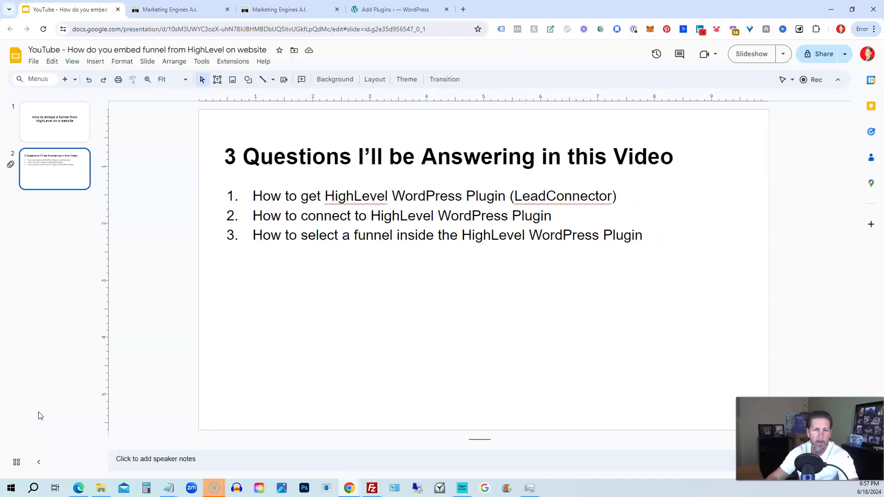
Search the WordPress plugin directory for 'LeadConnector', then install and activate it
click(405, 8)
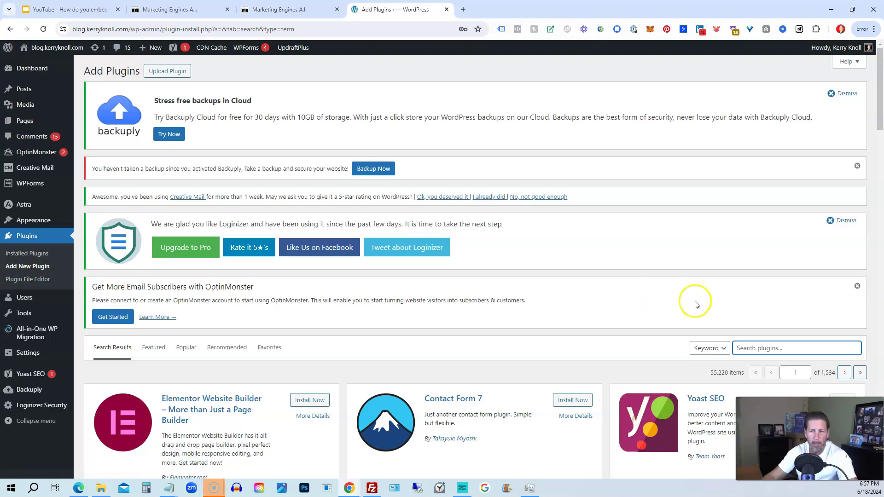
click(744, 346)
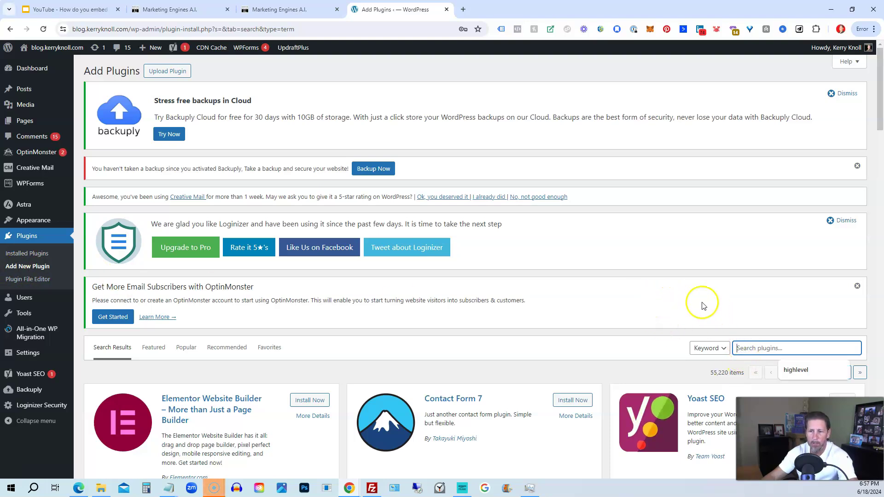
text(Lead)
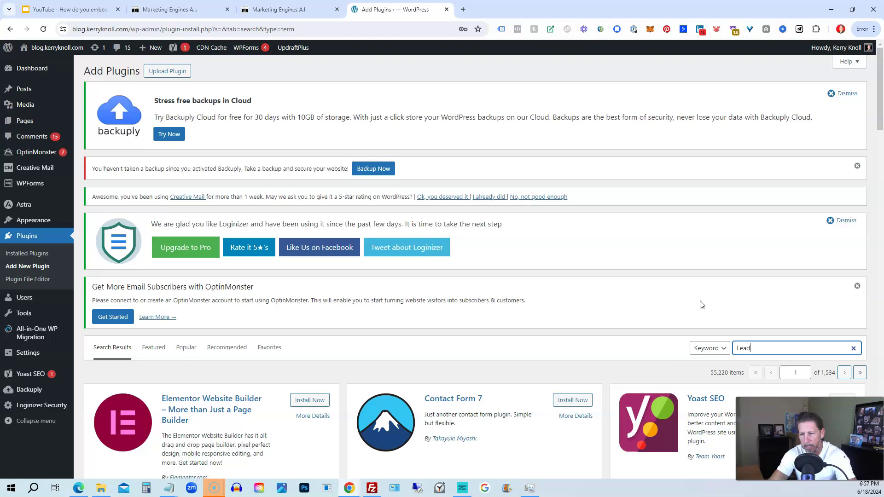
text(Connector)
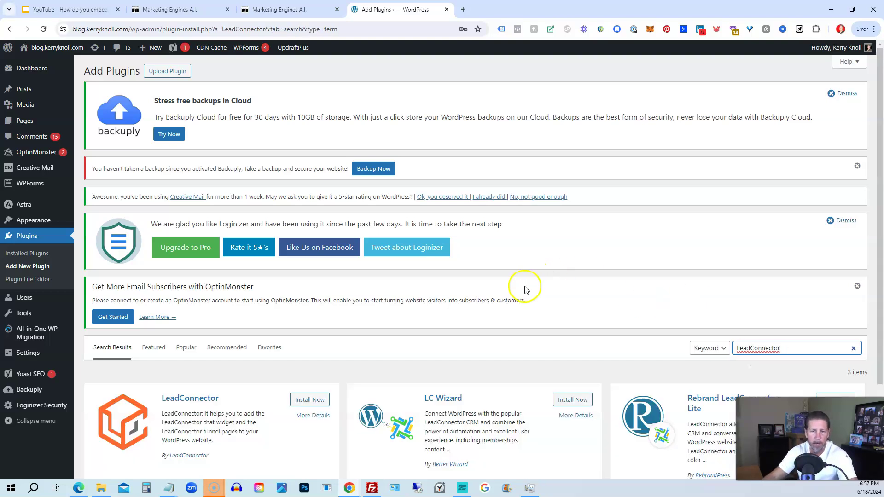
scroll(523, 286, down, 2)
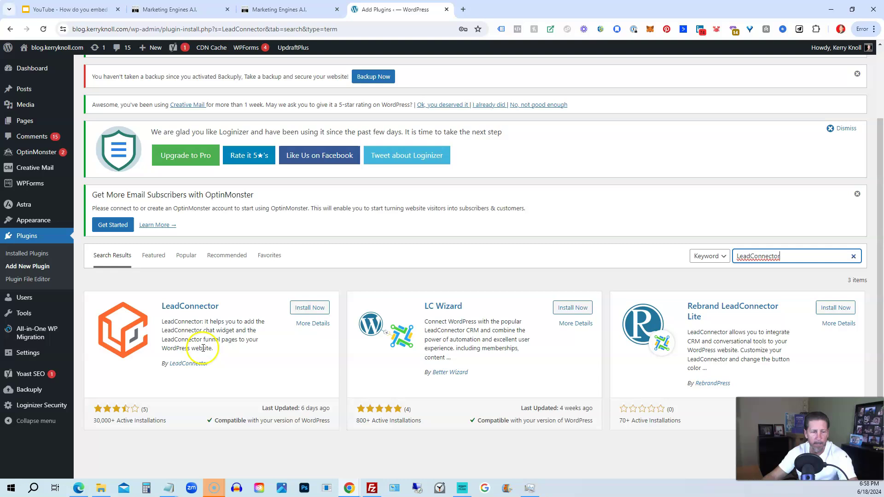
click(302, 308)
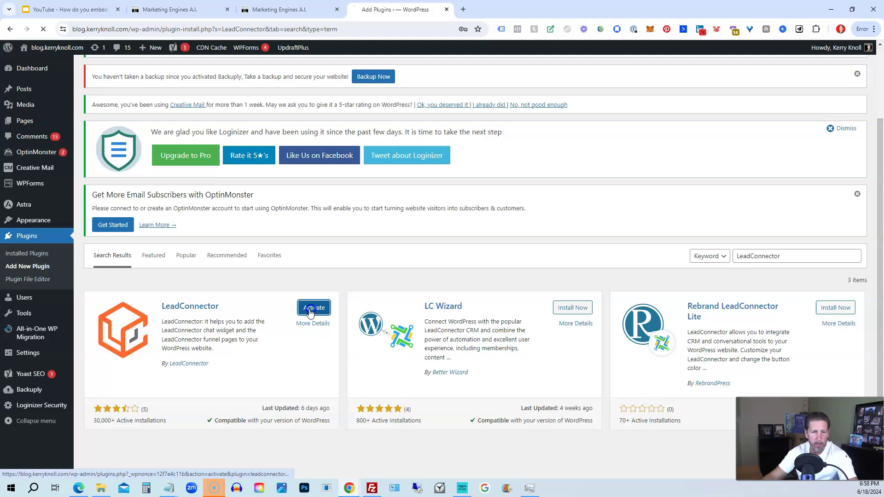
click(313, 308)
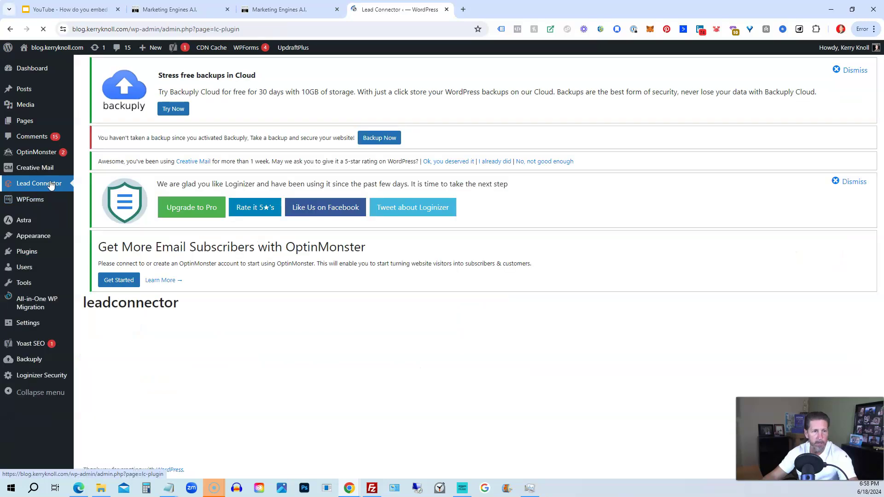
Scroll to LeadConnector's empty API key field, then bring up the HighLevel Business Profile settings
scroll(214, 312, down, 2)
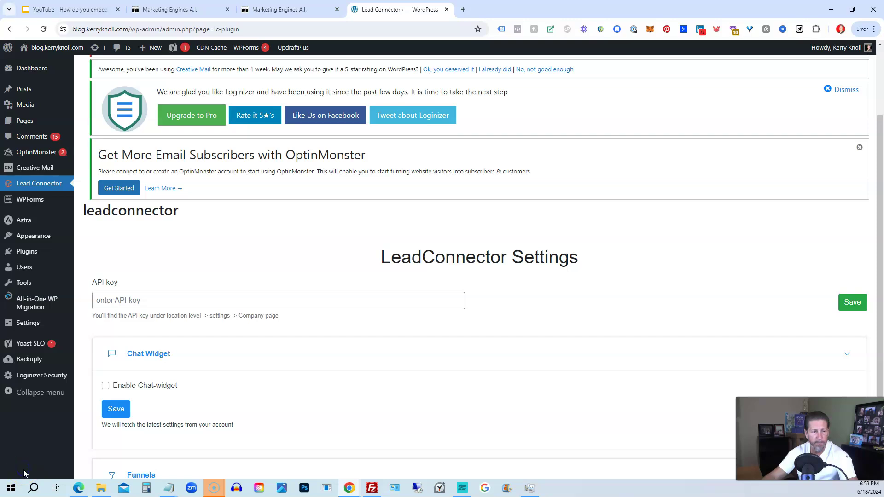
key(ctrl+2)
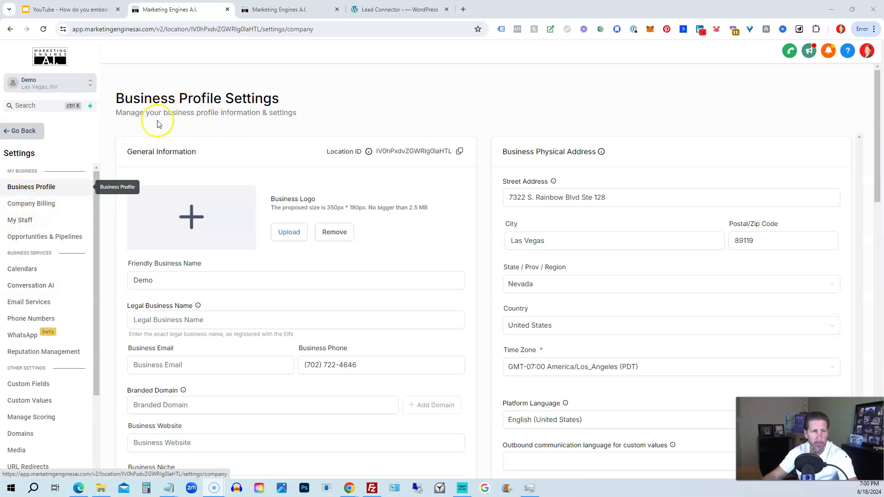
Find the location's API key in Business Profile and save the profile with Update Information
scroll(253, 178, down, 4)
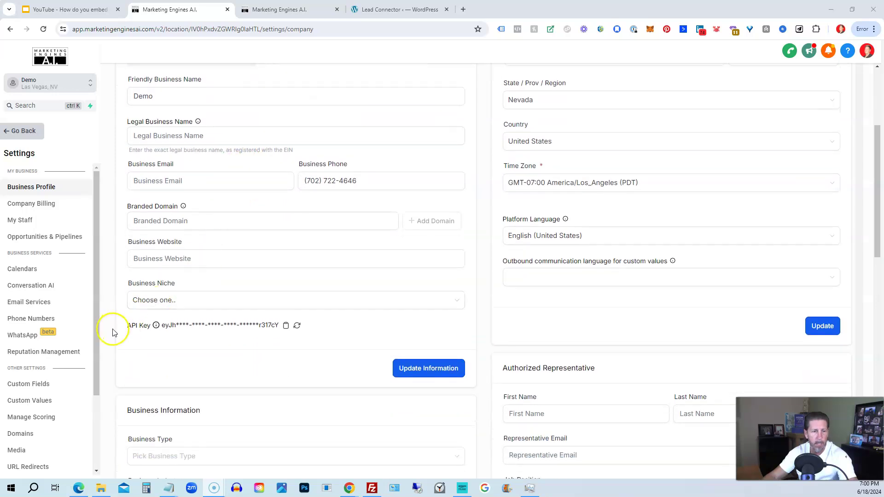
mouse_move(161, 332)
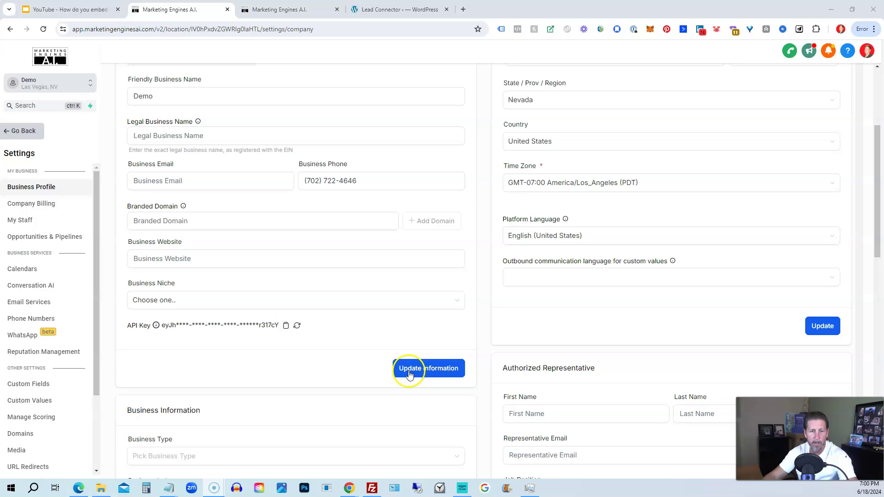
click(435, 368)
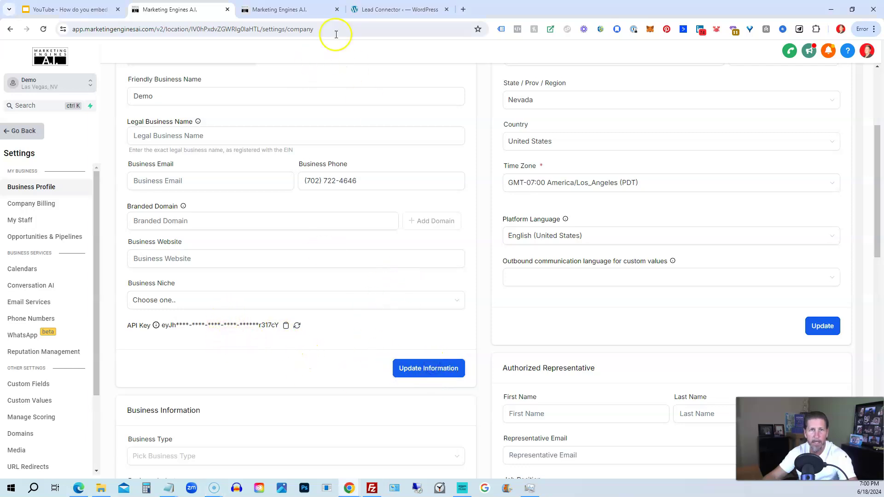
Paste the HighLevel API key into LeadConnector's API key field in WordPress and save it
click(382, 14)
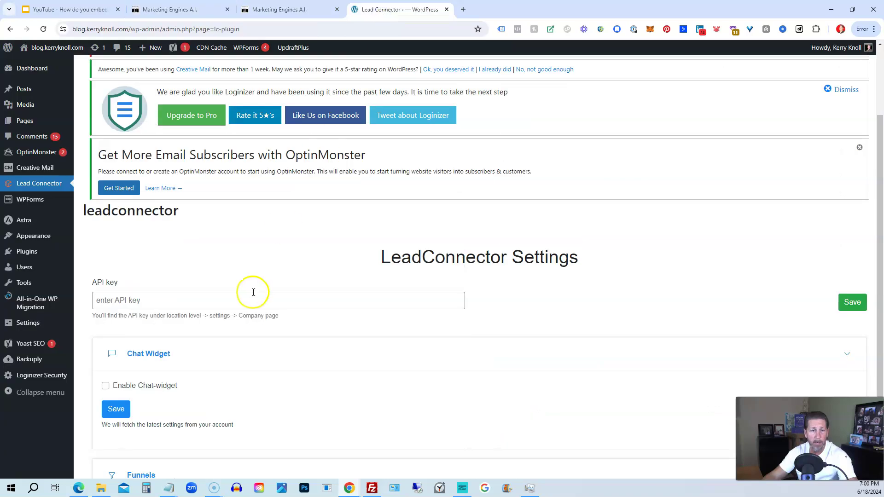
click(166, 299)
key(ctrl+v)
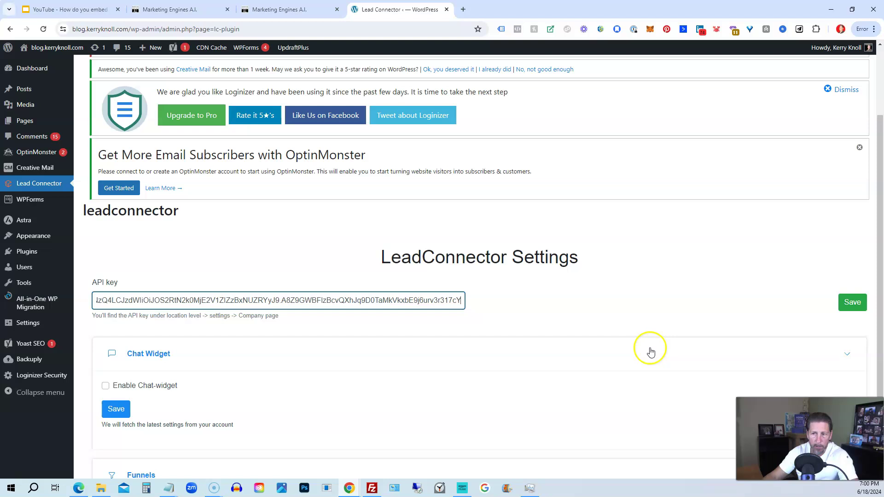
click(853, 302)
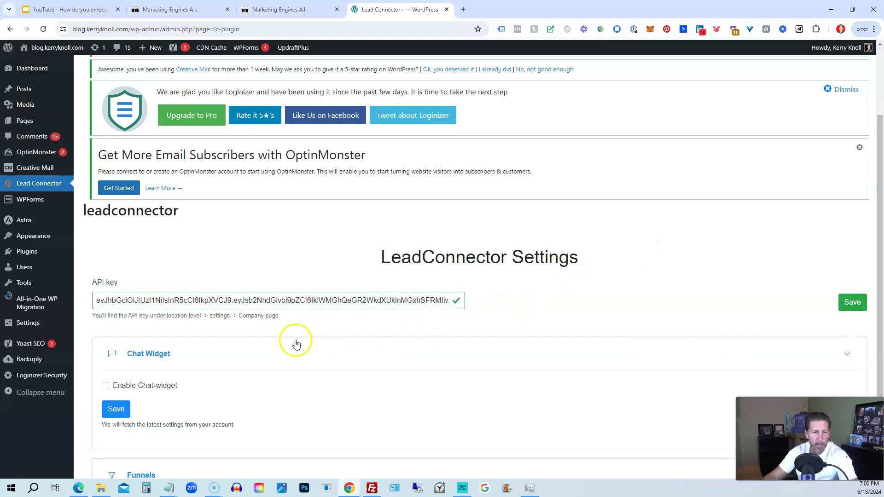
Expand the empty Funnels section of LeadConnector settings and start adding a new funnel page
scroll(254, 343, down, 1)
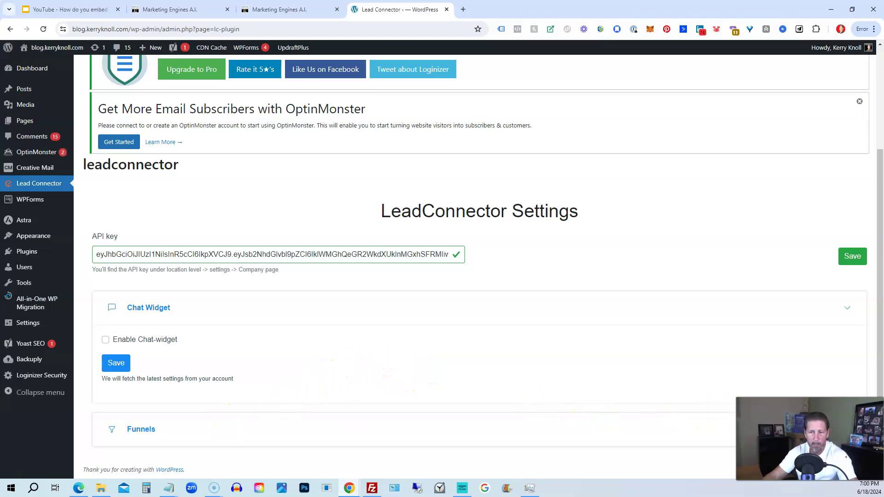
click(214, 488)
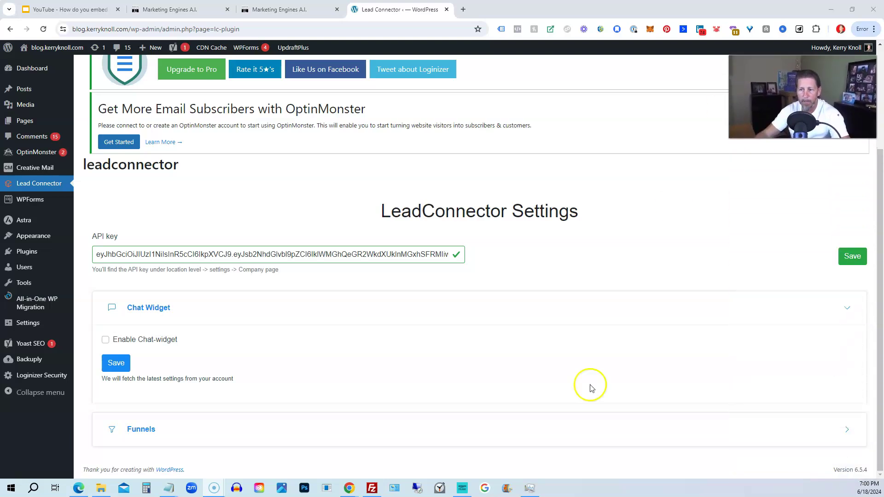
click(149, 431)
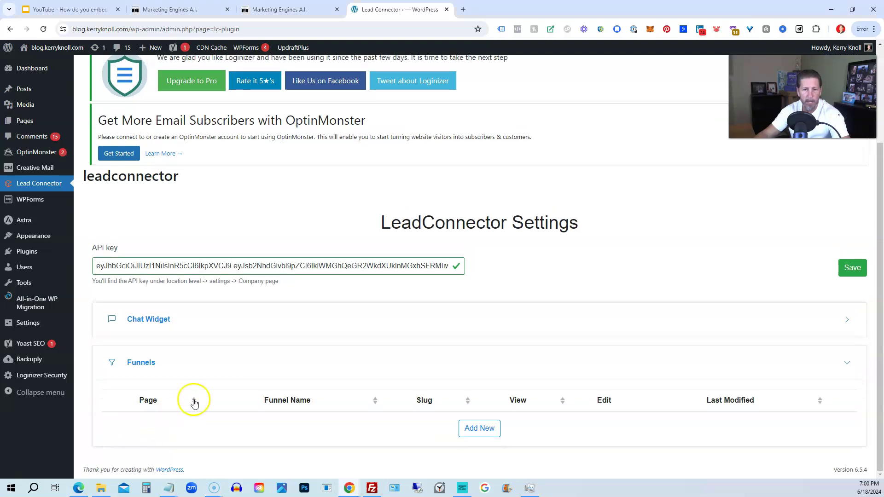
click(476, 432)
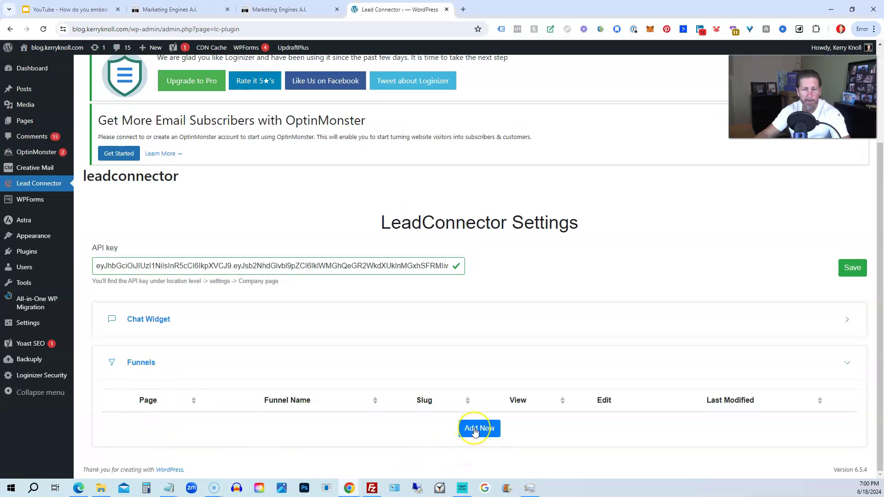
In HighLevel, leave settings and open Sites > Funnels, showing the Form 0 funnel
click(189, 10)
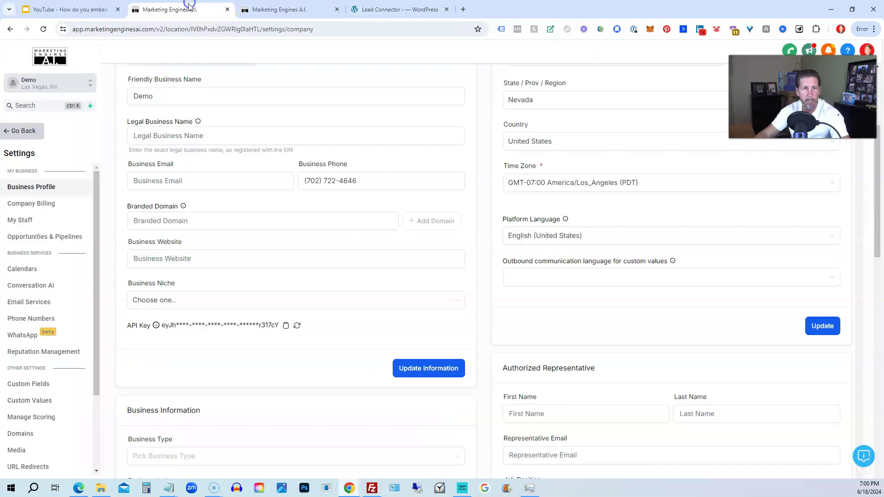
click(23, 132)
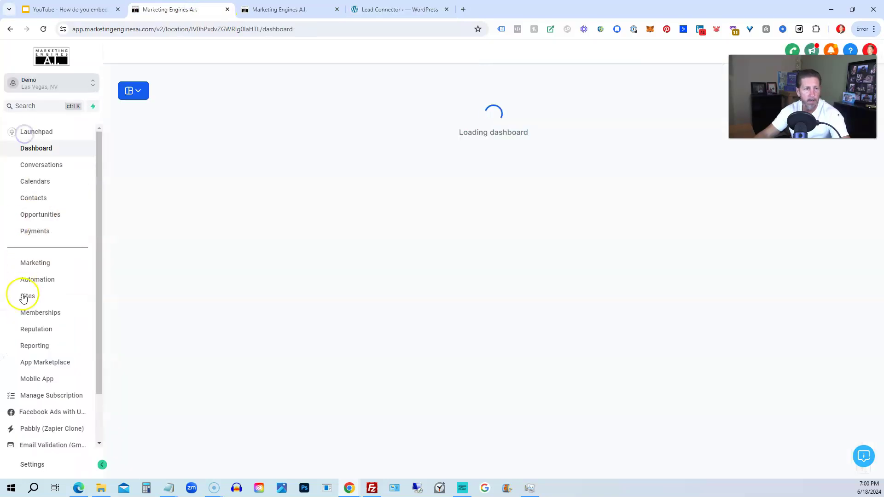
click(30, 296)
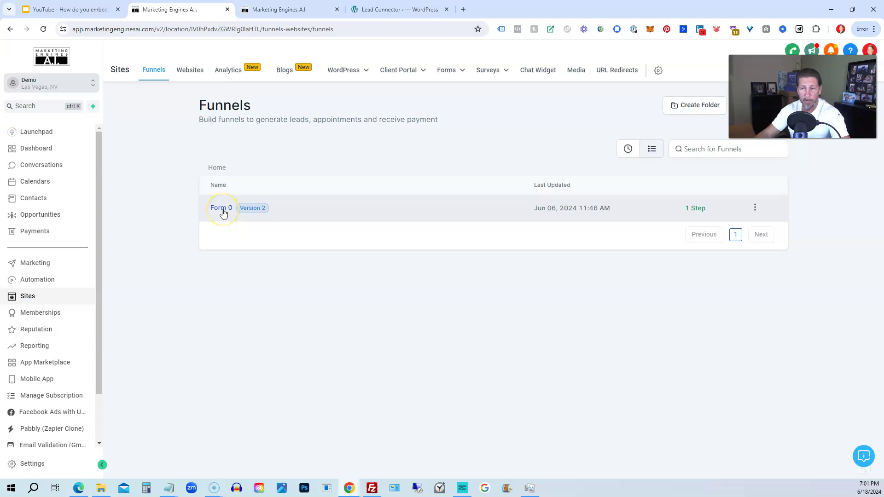
Add a LeadConnector page using funnel Form 0, step Form 0, with Embed Full Page iFrame
click(415, 9)
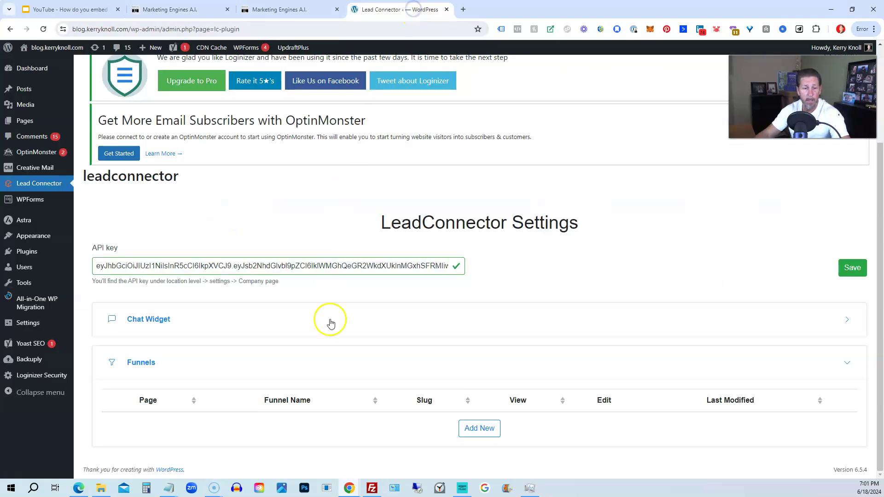
click(474, 424)
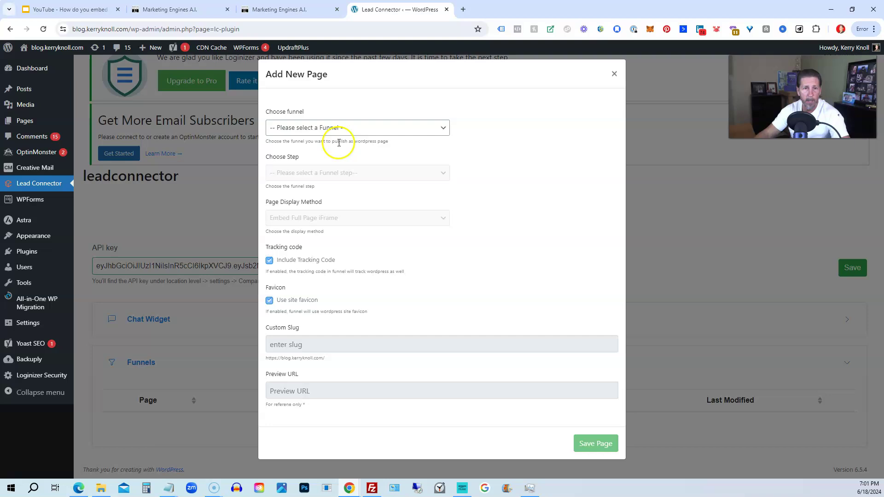
click(291, 130)
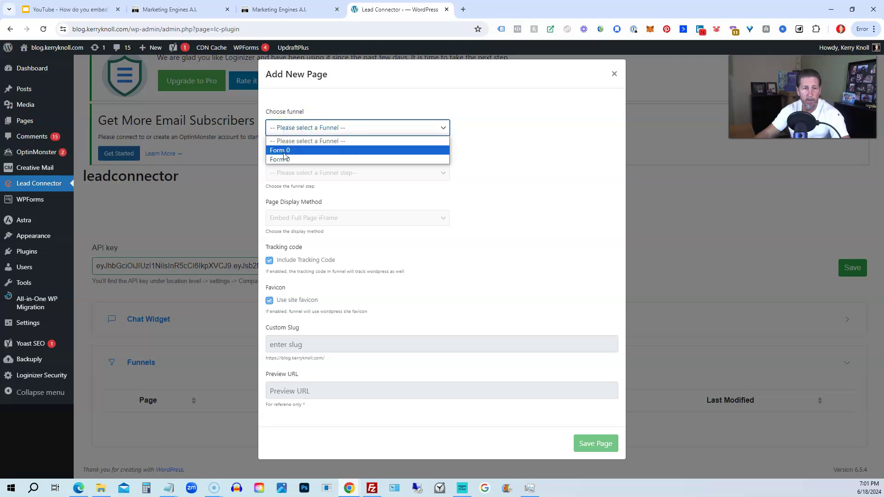
click(284, 151)
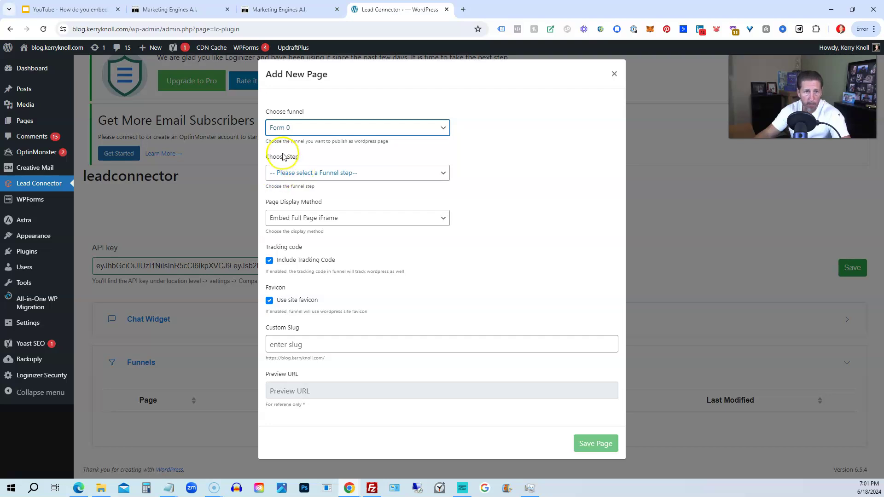
click(283, 173)
click(287, 196)
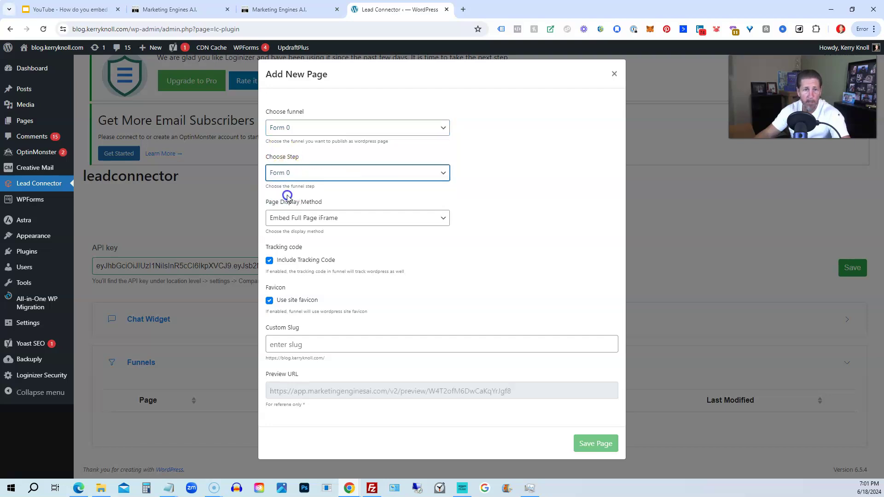
click(321, 225)
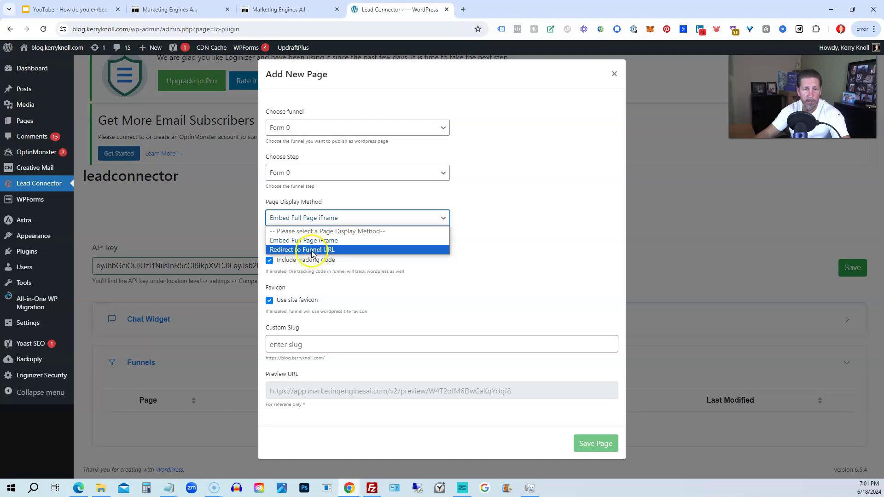
click(313, 241)
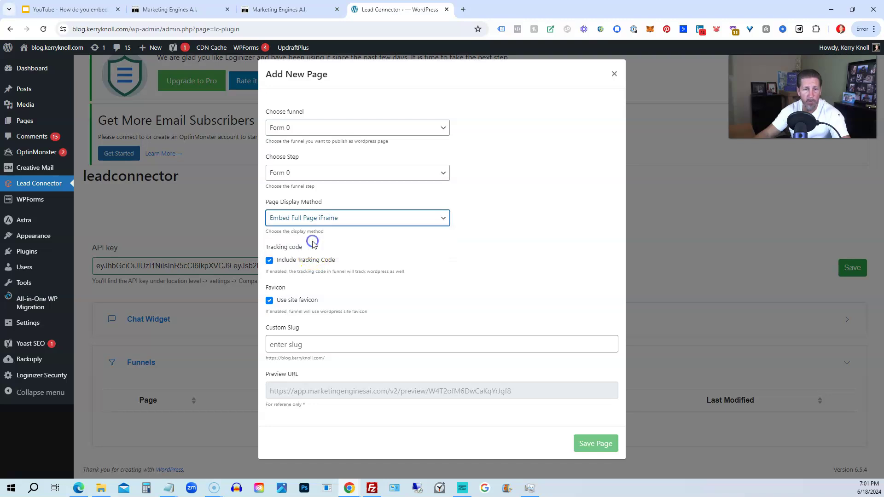
Enter the slug 'form0' and save the page to publish it
click(272, 345)
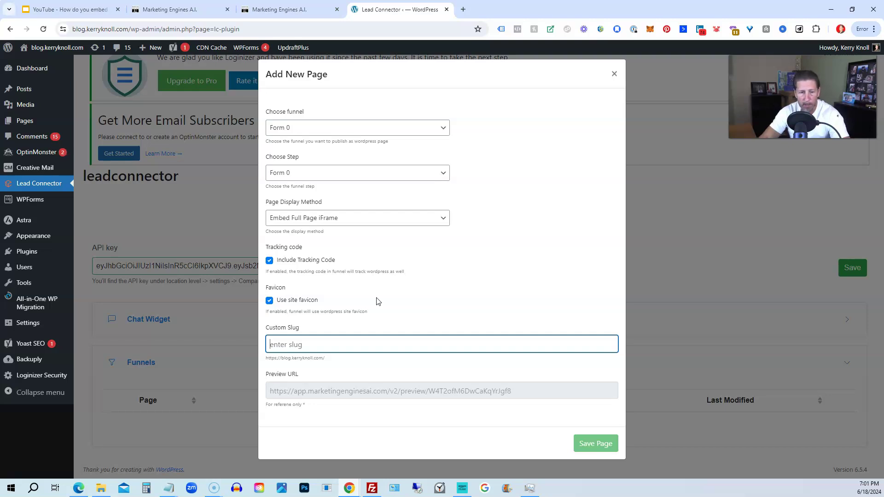
text(-)
key(BackSpace)
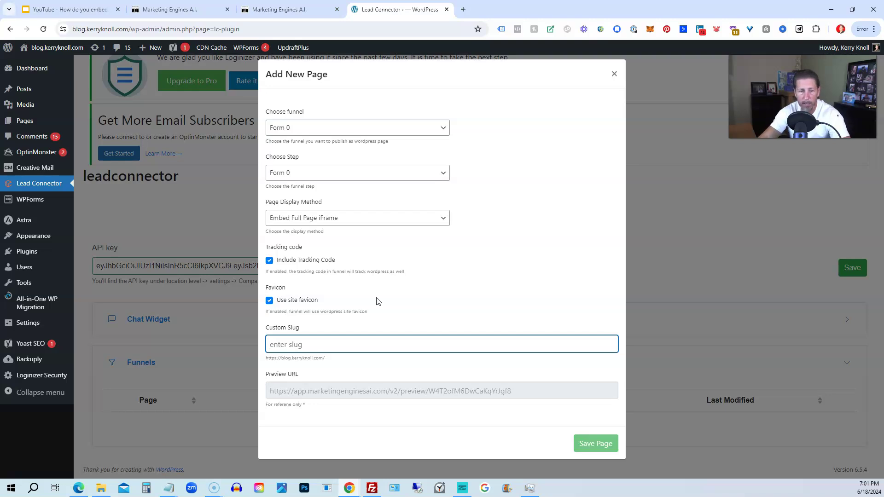
text(form0)
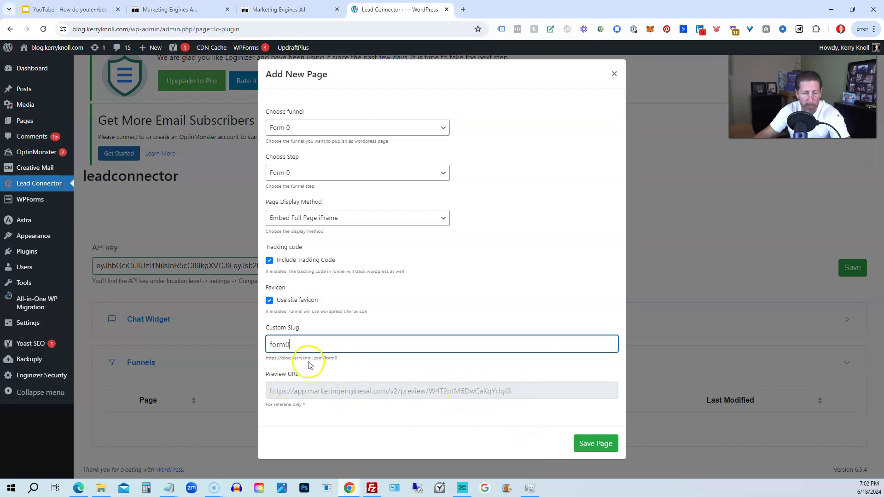
drag(343, 359, 264, 360)
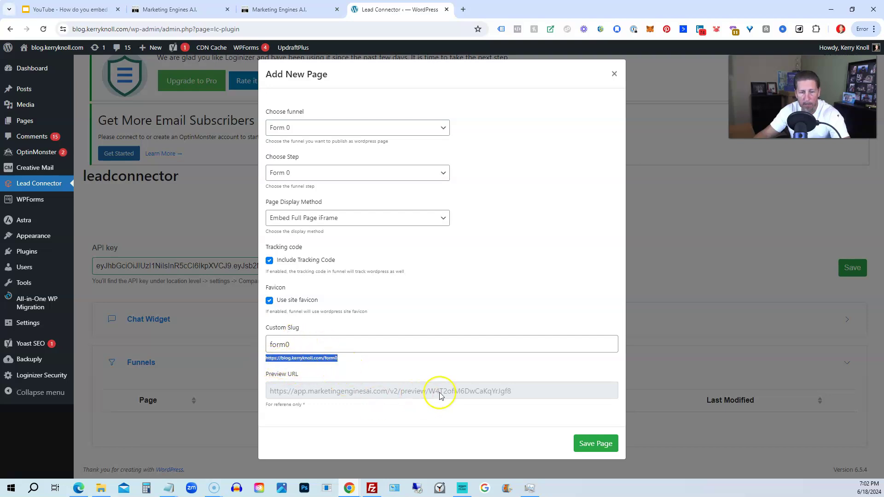
click(587, 443)
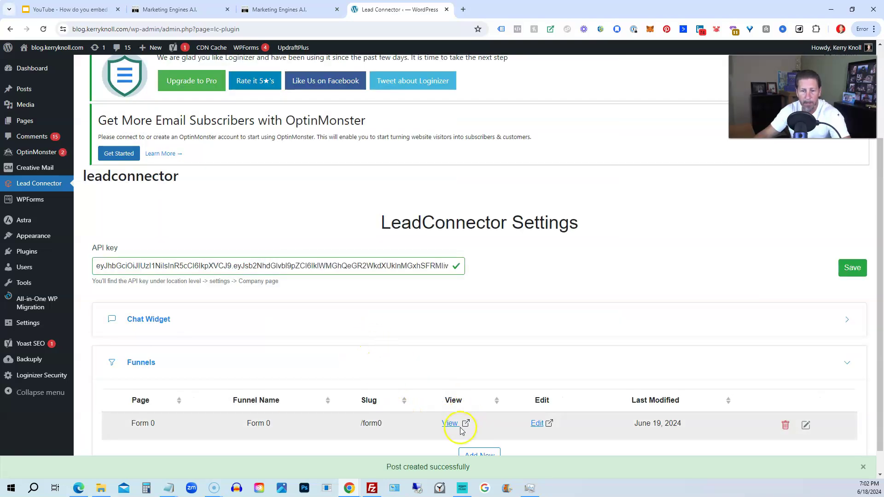
Open the Form 0 row's View link to see the live /form0 signup form
scroll(452, 424, down, 1)
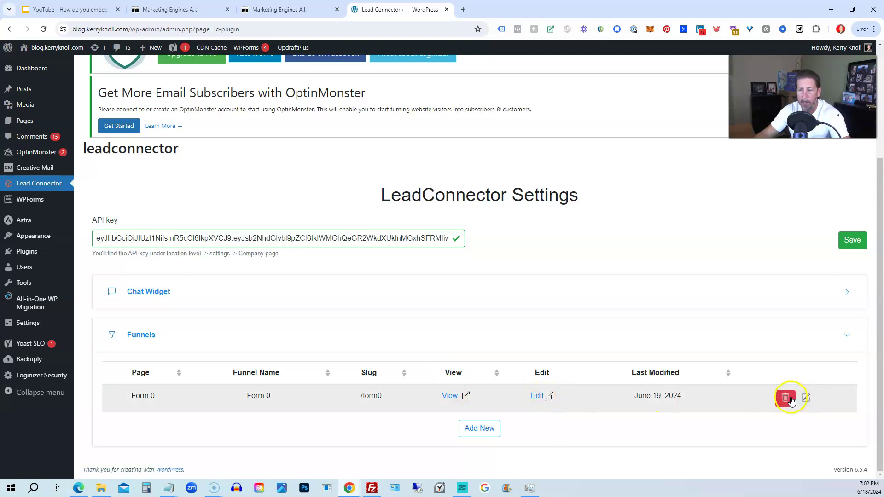
click(442, 395)
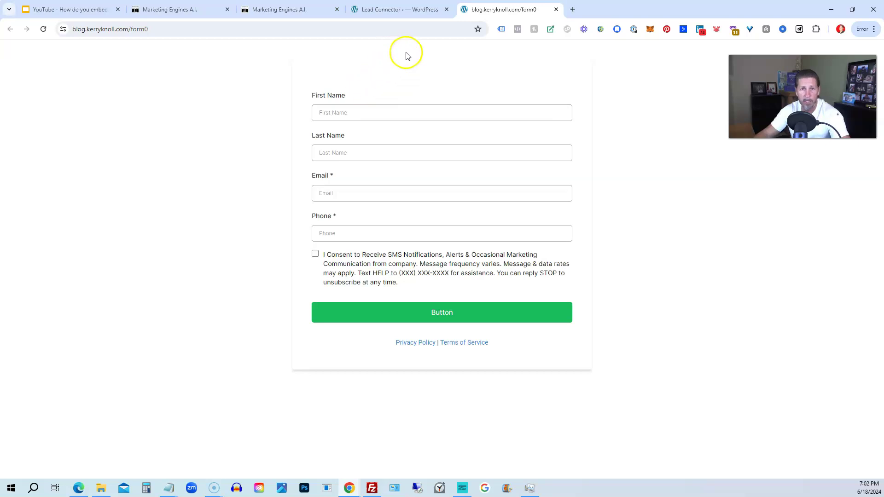
Go back to the Lead Connector settings tab in WordPress
click(395, 14)
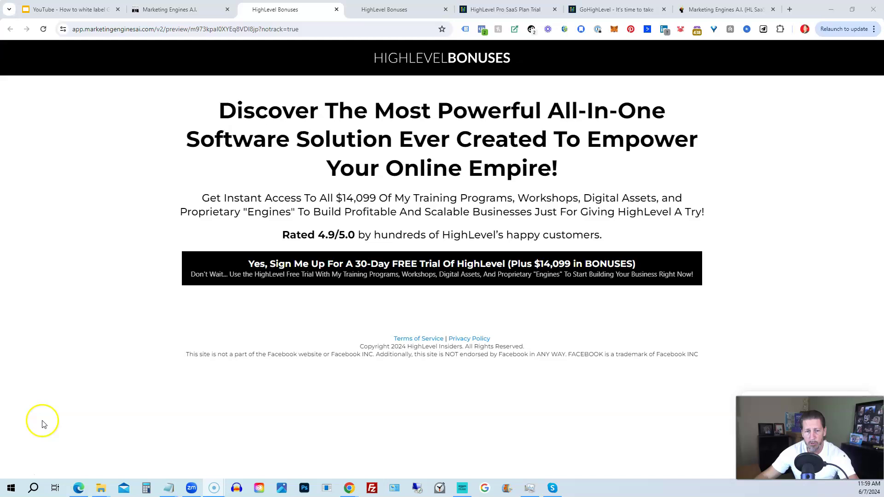
Preview the 'Yes, Sign Me Up' free-trial popup, then view the other HighLevel Bonuses page version
click(330, 279)
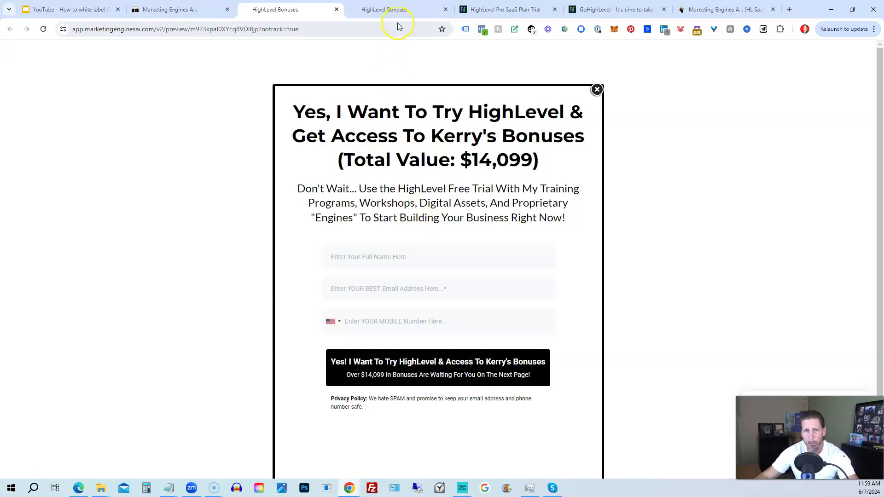
click(393, 9)
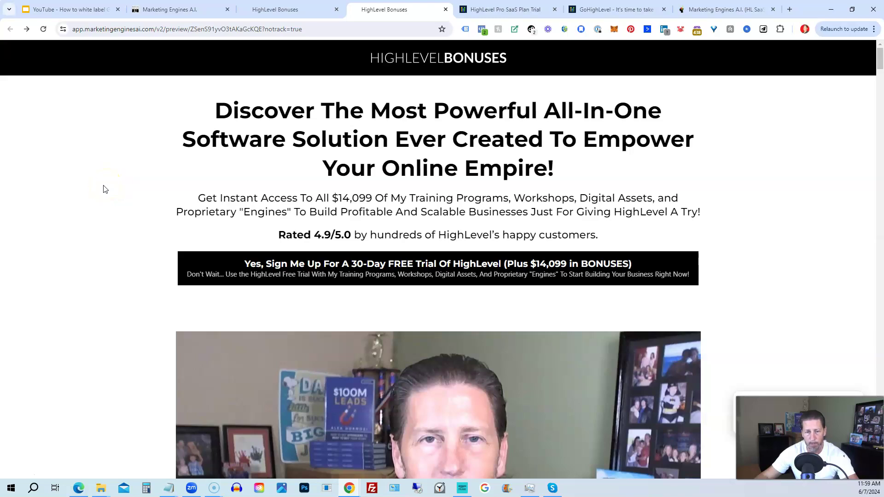
Scroll the HighLevel Bonuses page down to Training Programs, showing two $299.99 HighLevel masterclasses
scroll(105, 188, down, 5)
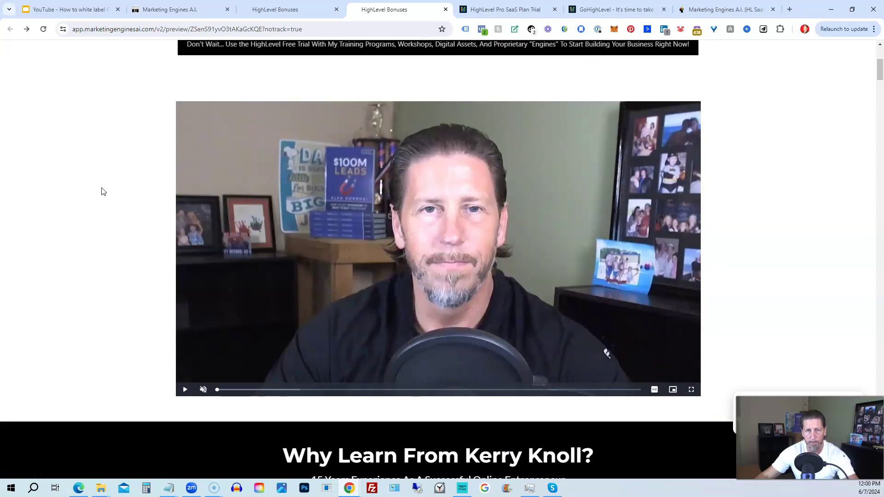
scroll(99, 193, down, 8)
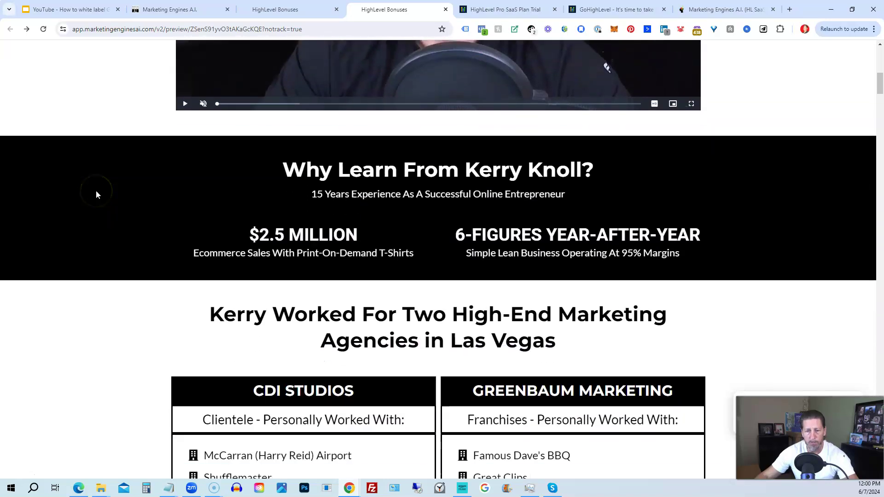
scroll(96, 192, down, 8)
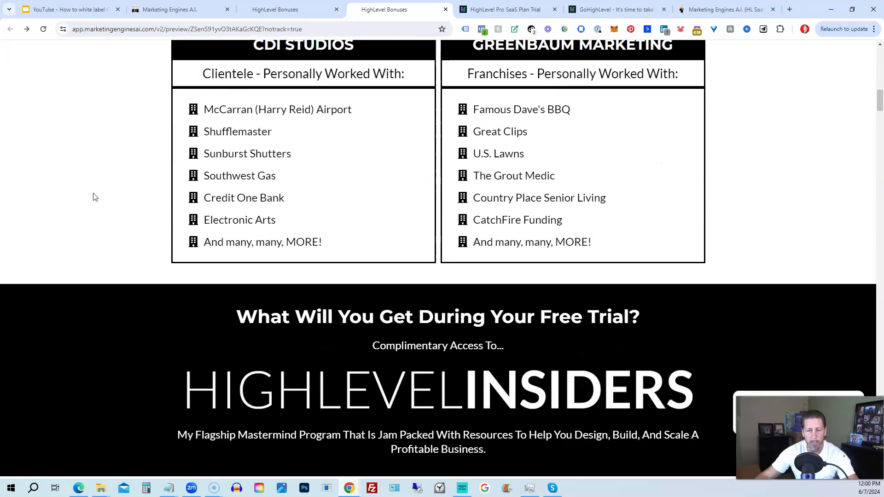
scroll(92, 194, down, 3)
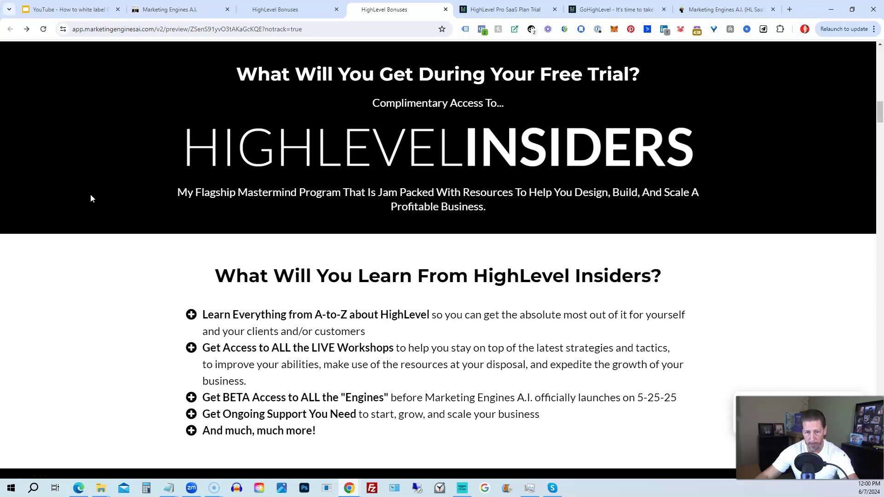
scroll(96, 217, down, 7)
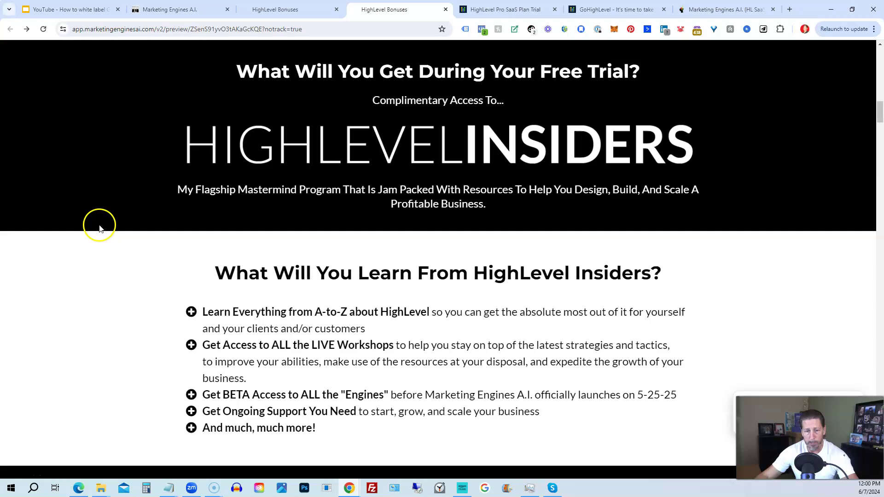
scroll(92, 229, down, 2)
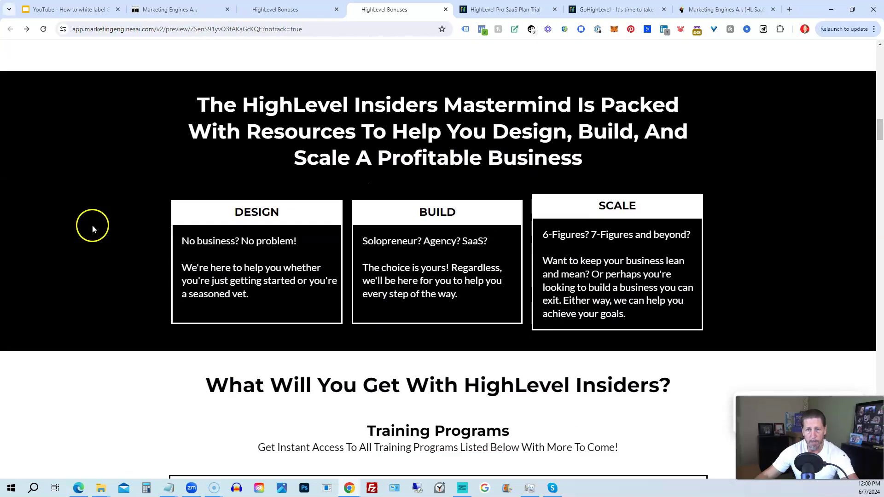
scroll(91, 227, down, 1)
scroll(91, 228, down, 6)
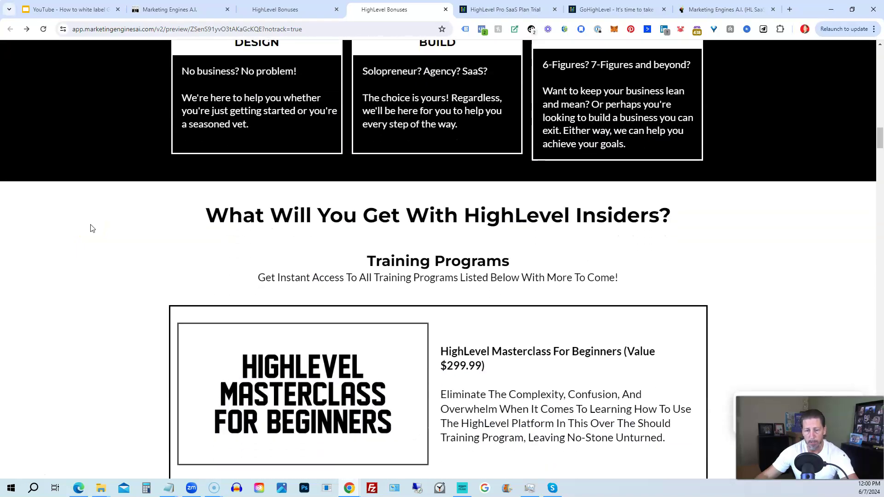
scroll(89, 229, down, 1)
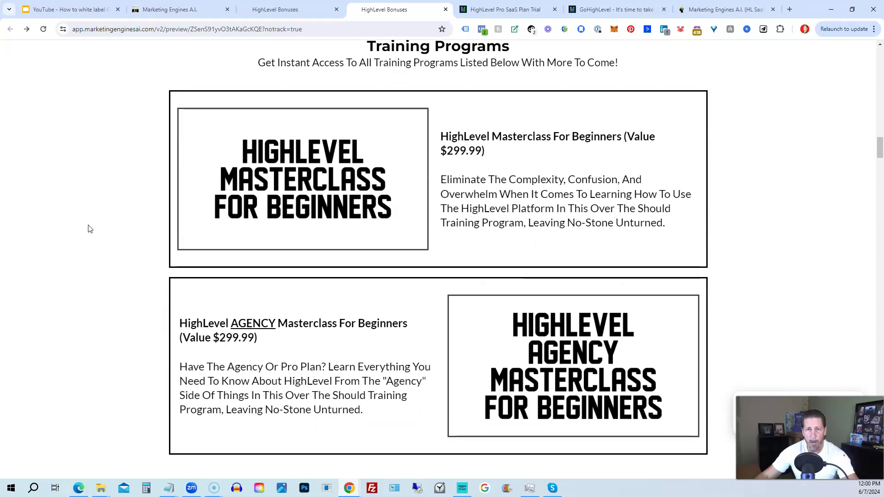
Scroll past the BETA Access engine cards to the $299.99 A.I. Customer Referral Engine card
click(90, 222)
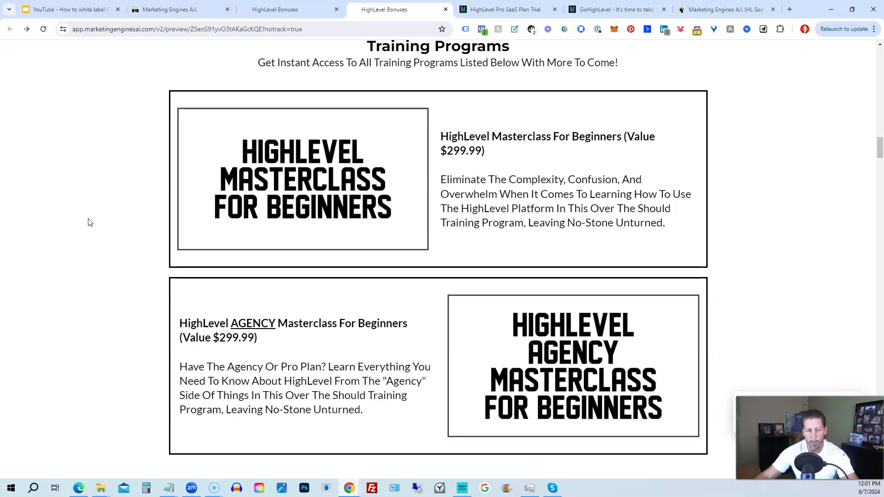
scroll(88, 223, down, 6)
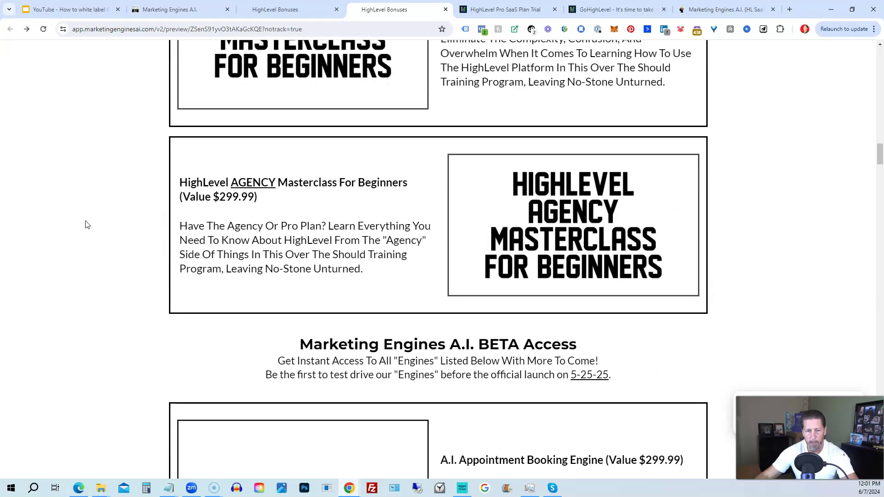
scroll(87, 225, down, 3)
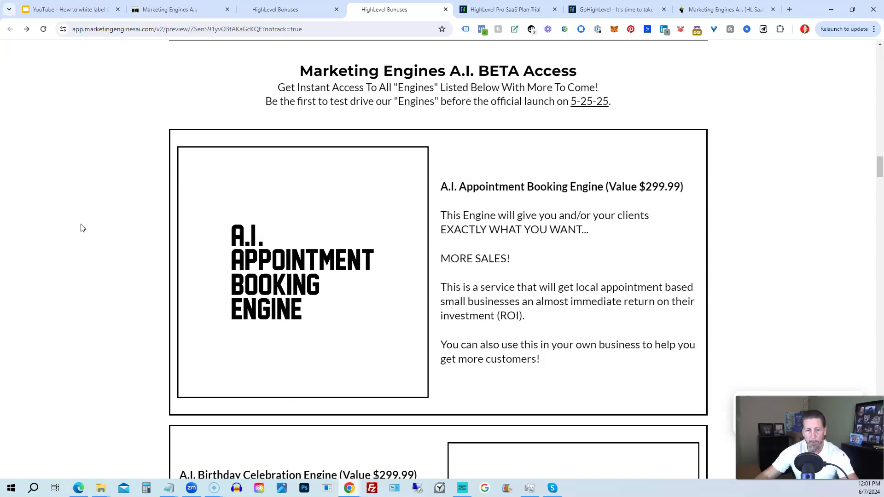
scroll(82, 228, down, 7)
scroll(81, 229, down, 1)
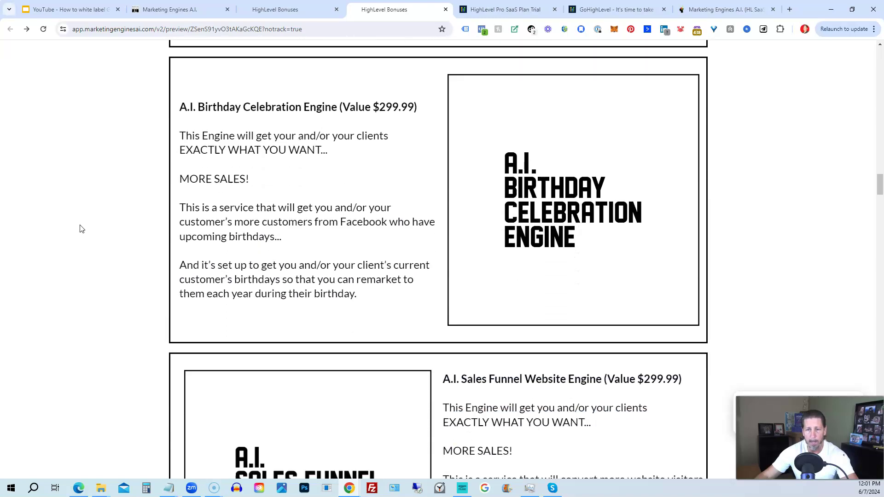
scroll(81, 229, down, 7)
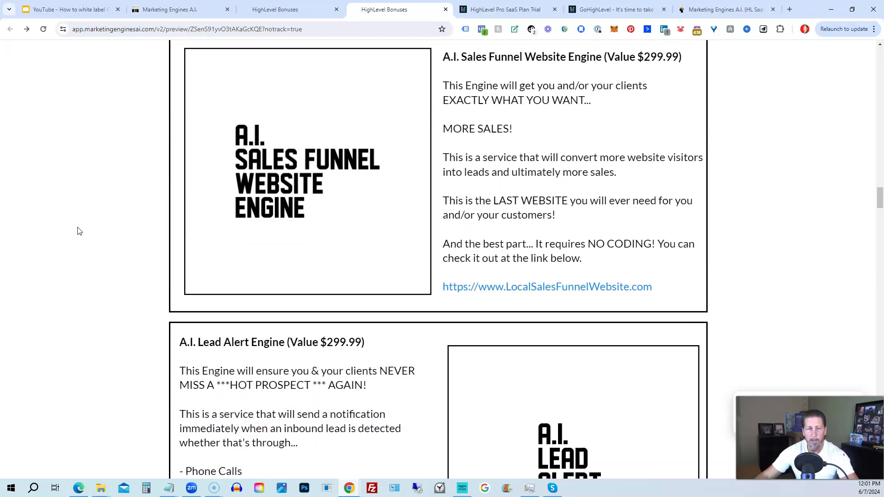
scroll(79, 231, down, 5)
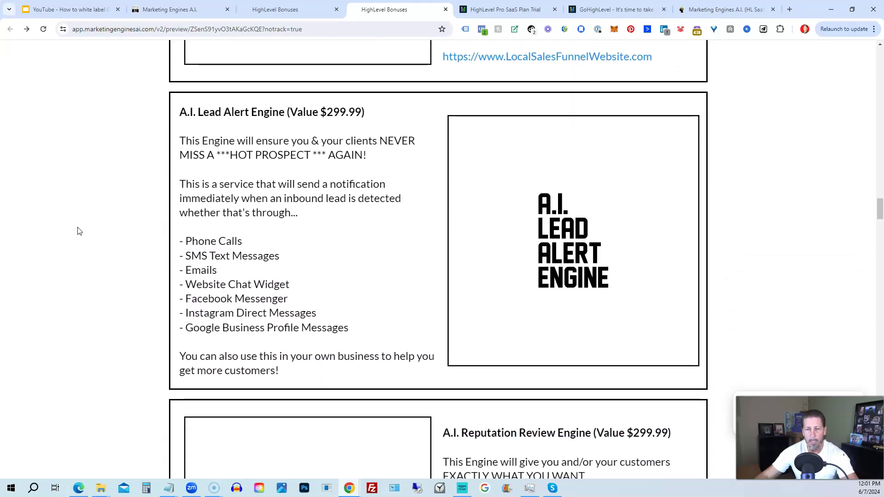
scroll(78, 232, down, 6)
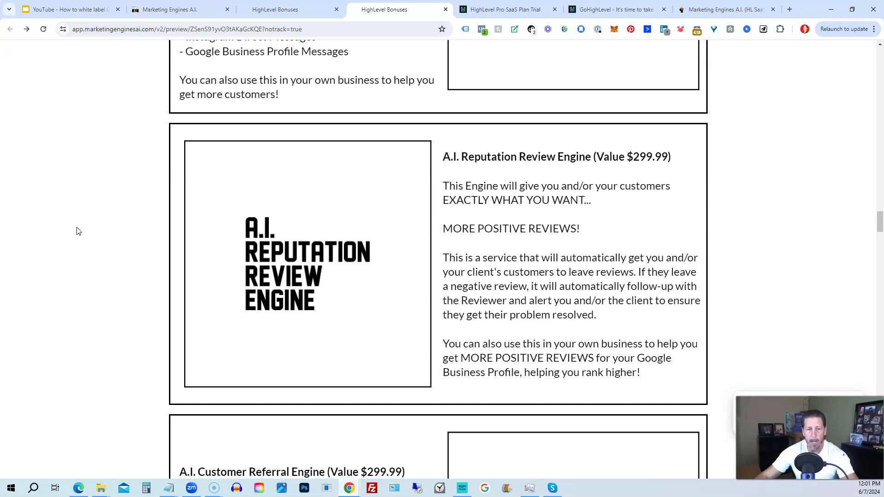
scroll(78, 231, down, 6)
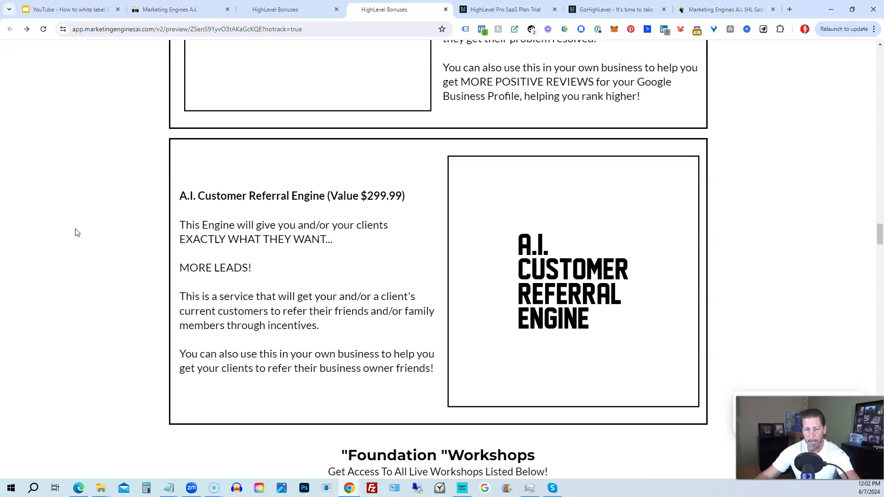
Scroll through Foundation Workshops, Marketing Engine Workshops and How To Get Started to Cancel At Anytime
scroll(77, 232, down, 2)
scroll(77, 232, down, 6)
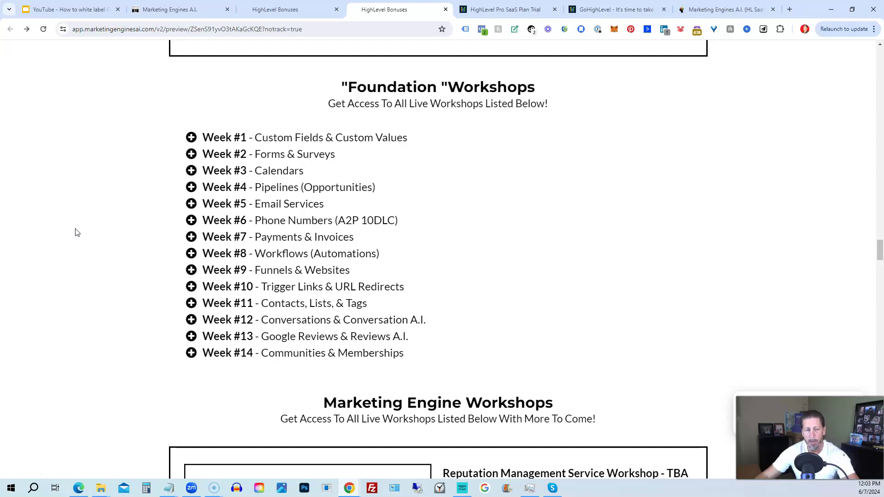
scroll(77, 232, down, 7)
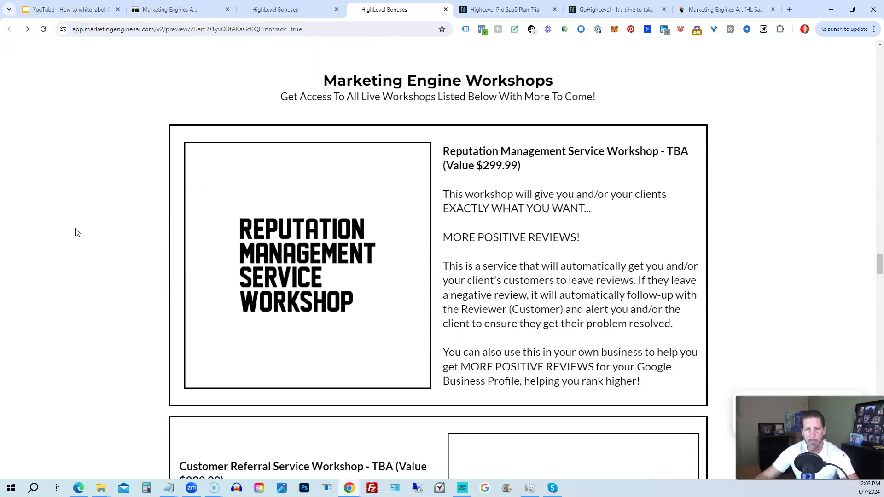
scroll(76, 232, down, 1)
scroll(77, 233, up, 1)
scroll(77, 232, down, 6)
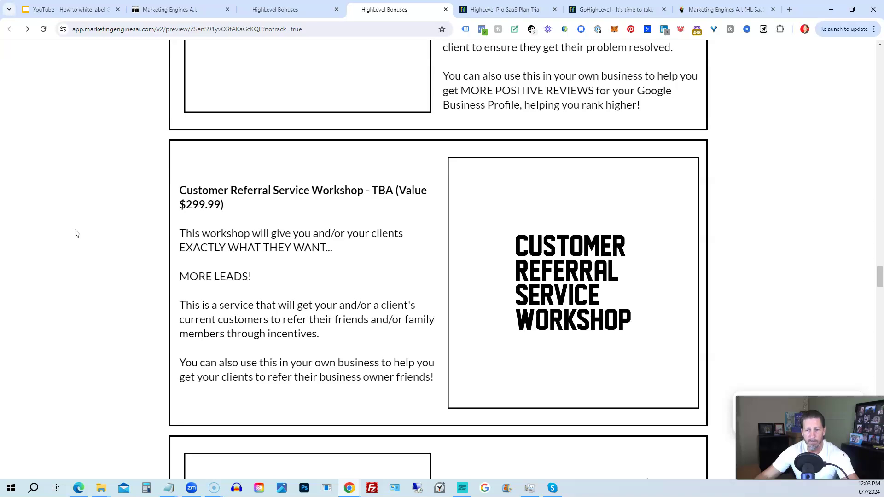
scroll(77, 234, down, 6)
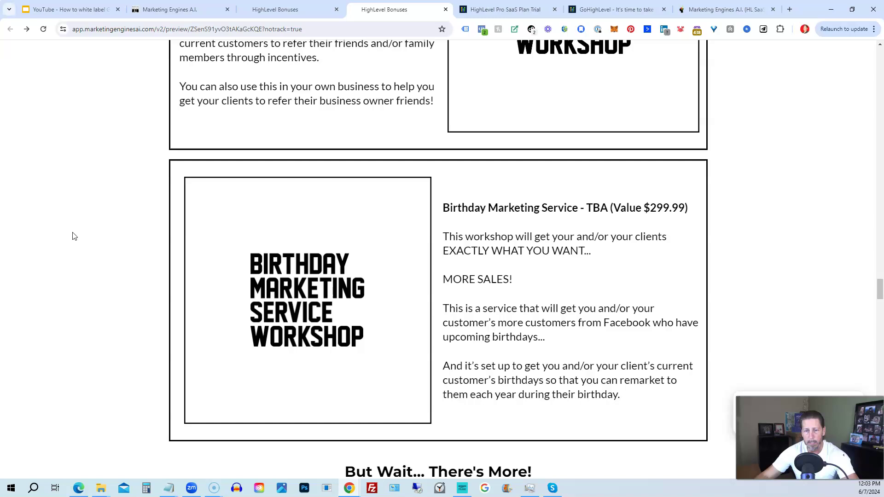
scroll(75, 237, down, 6)
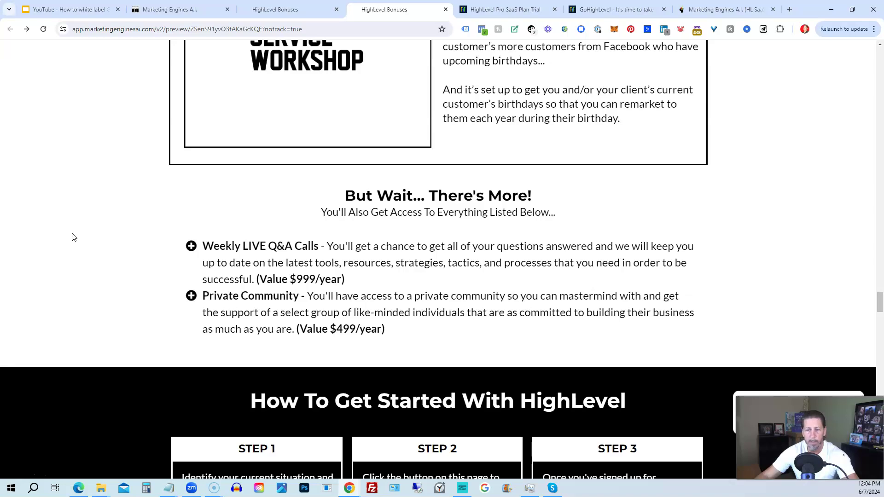
scroll(73, 237, down, 10)
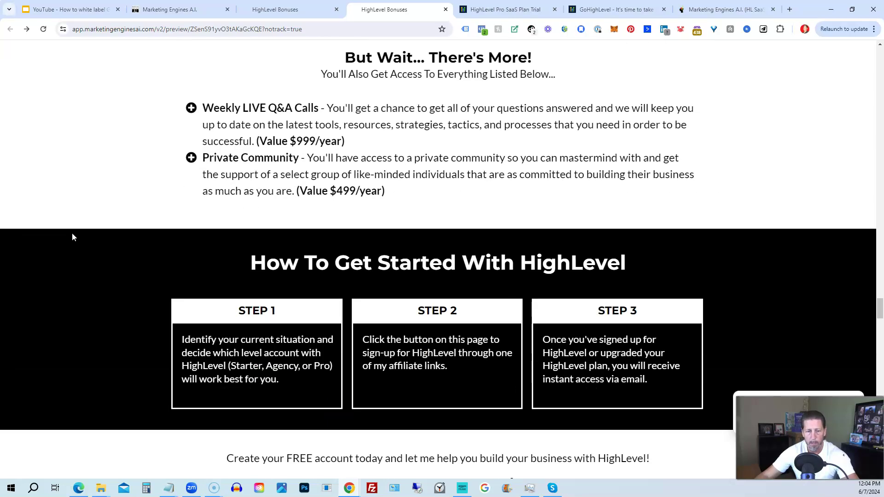
scroll(73, 237, down, 10)
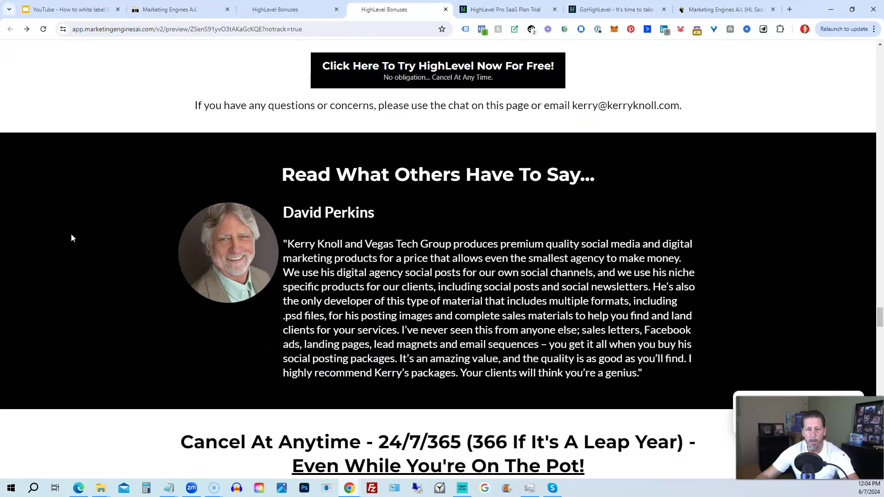
scroll(72, 239, down, 1)
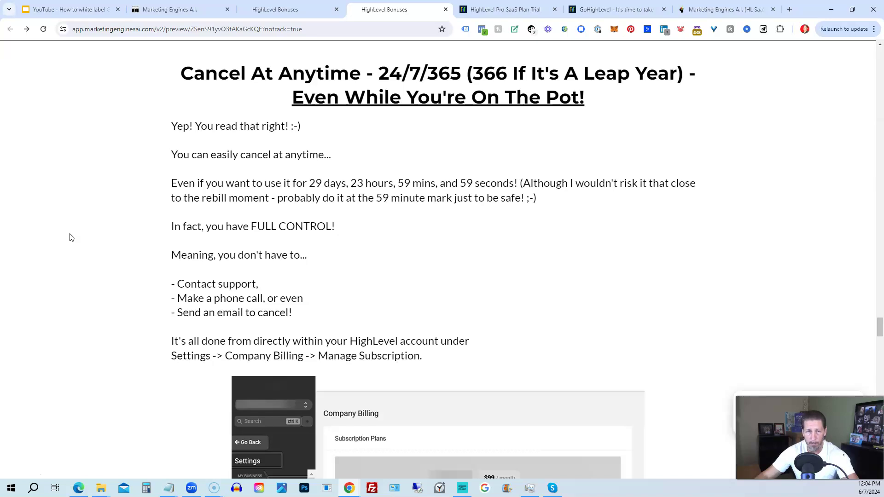
Scroll past the FAQ and testimonial to the 'Total Bonus Value: $14,099' offer and Important Disclosure
scroll(72, 237, down, 9)
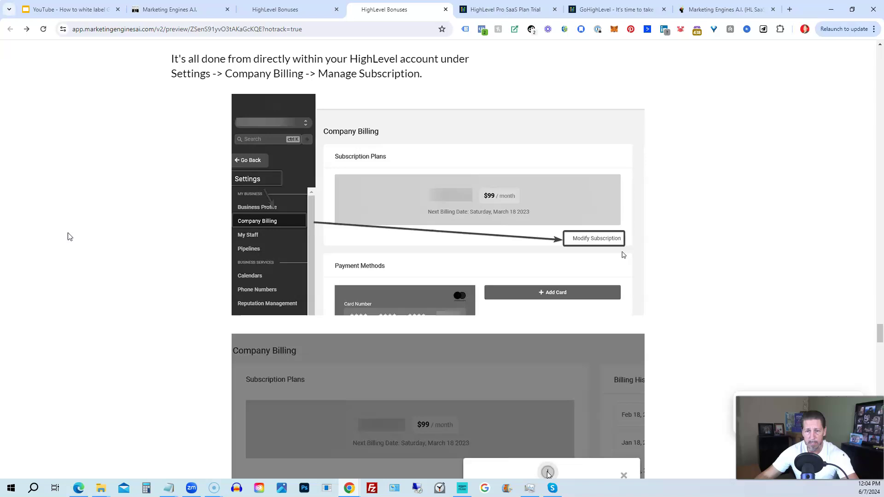
scroll(70, 237, down, 3)
scroll(69, 237, down, 3)
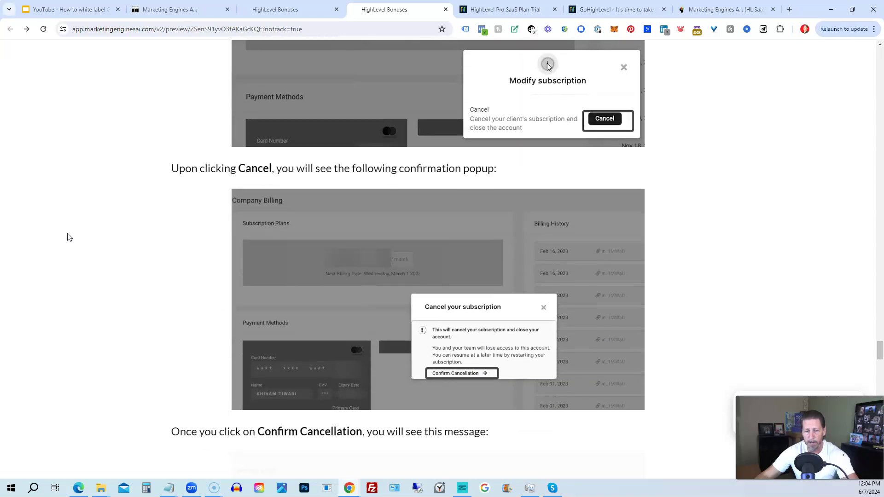
scroll(69, 237, down, 7)
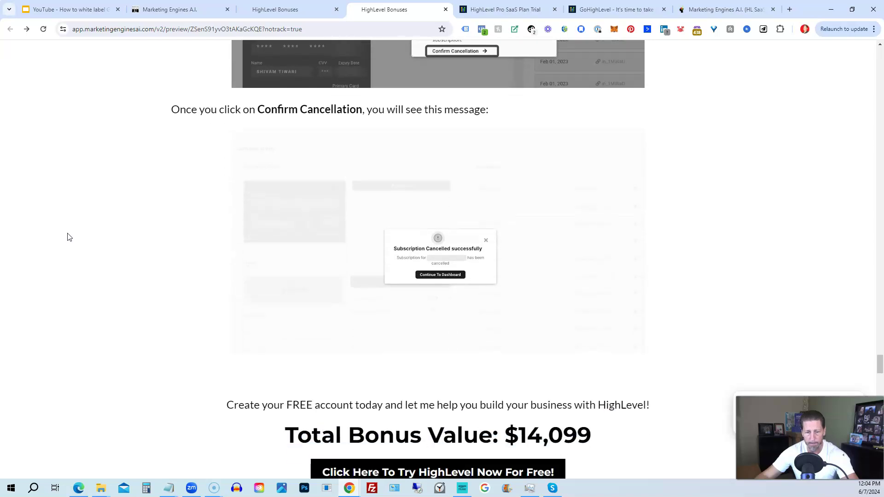
scroll(69, 237, down, 8)
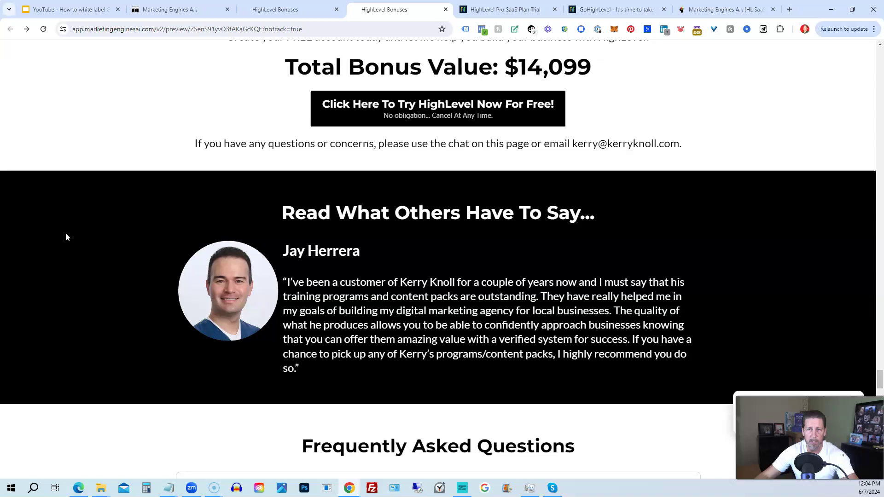
scroll(66, 234, down, 8)
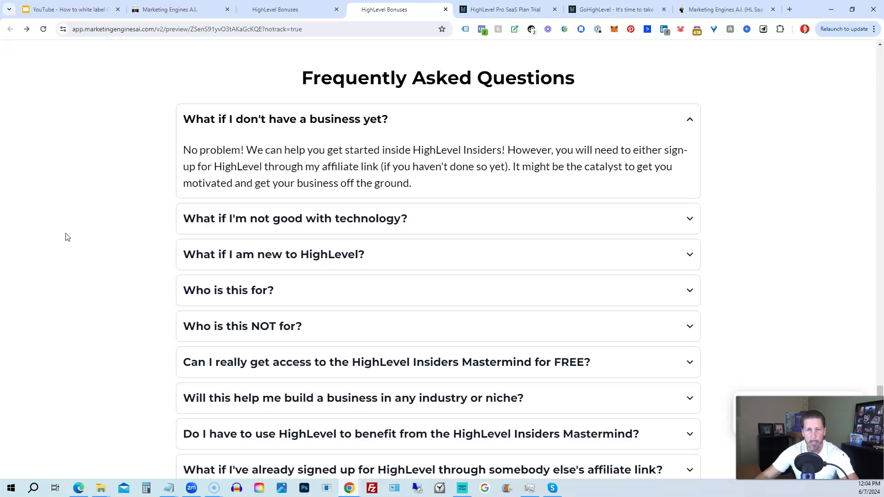
scroll(66, 237, down, 1)
scroll(65, 237, up, 1)
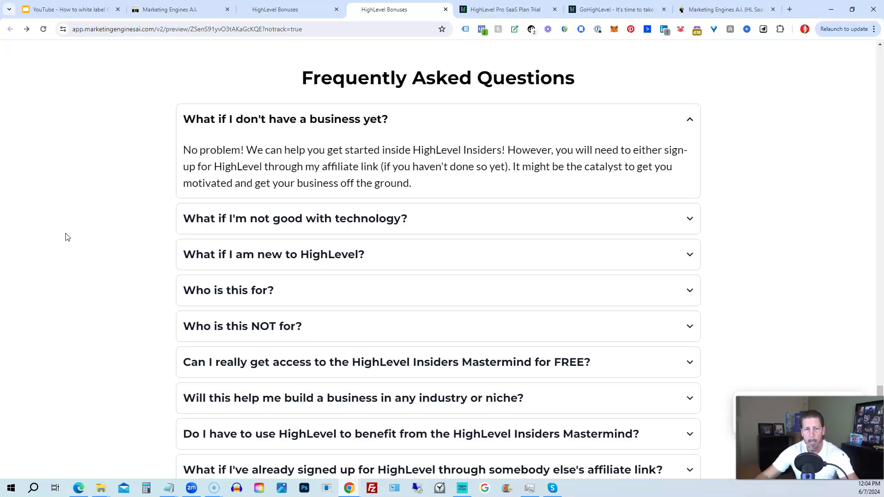
scroll(66, 237, down, 7)
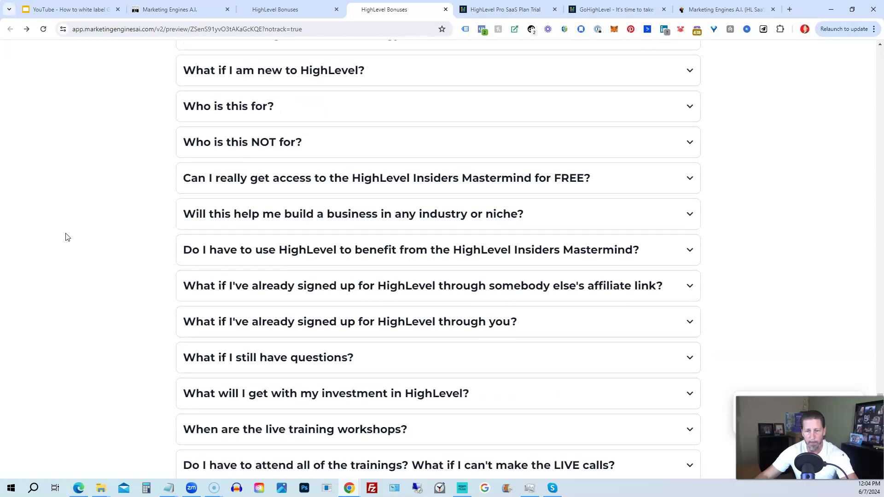
scroll(66, 237, down, 3)
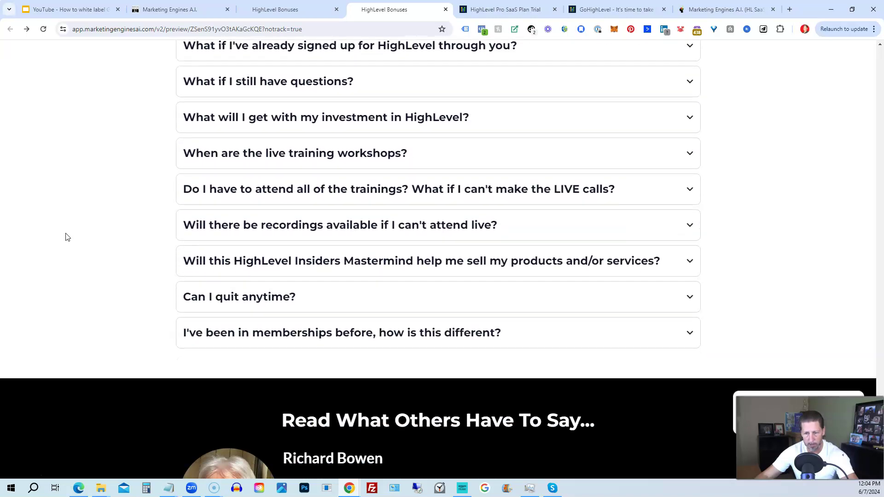
scroll(66, 237, down, 2)
scroll(66, 237, down, 2)
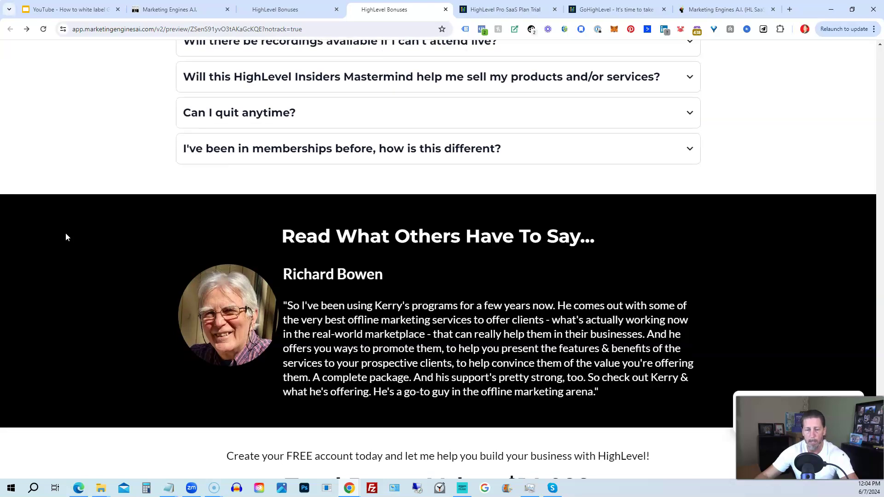
scroll(65, 233, down, 2)
scroll(66, 233, down, 4)
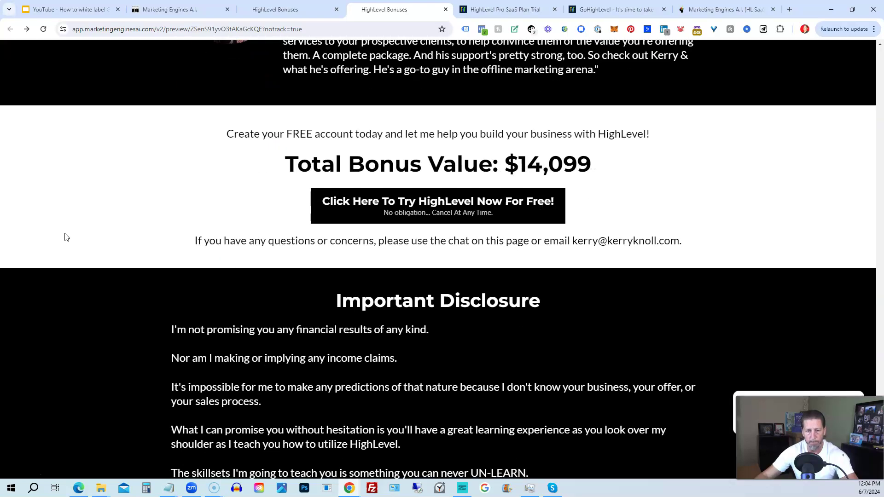
scroll(65, 237, down, 1)
scroll(65, 237, down, 1)
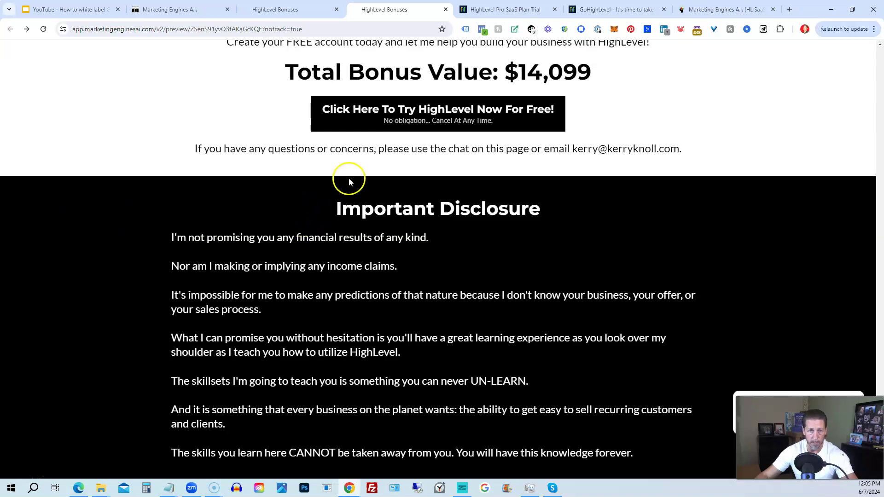
Open the 'Try HighLevel Now For FREE!' popup listing seven trial, upgrade and purchase options
click(377, 121)
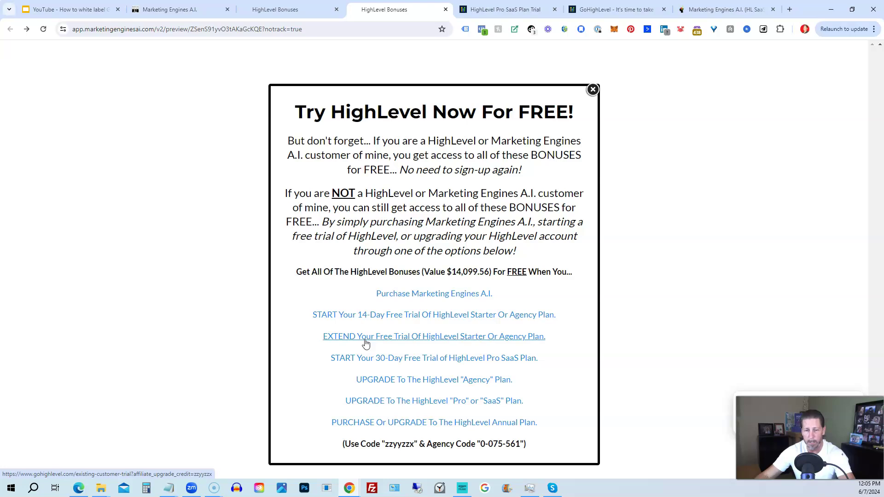
click(358, 339)
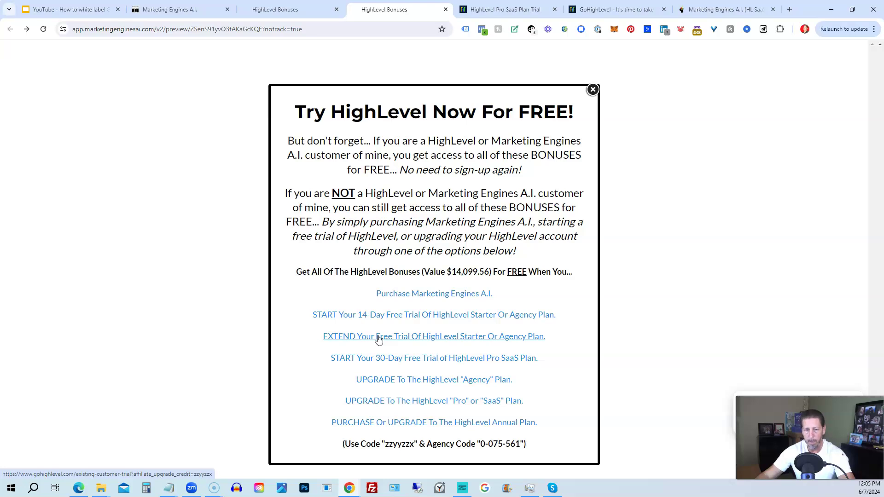
click(372, 363)
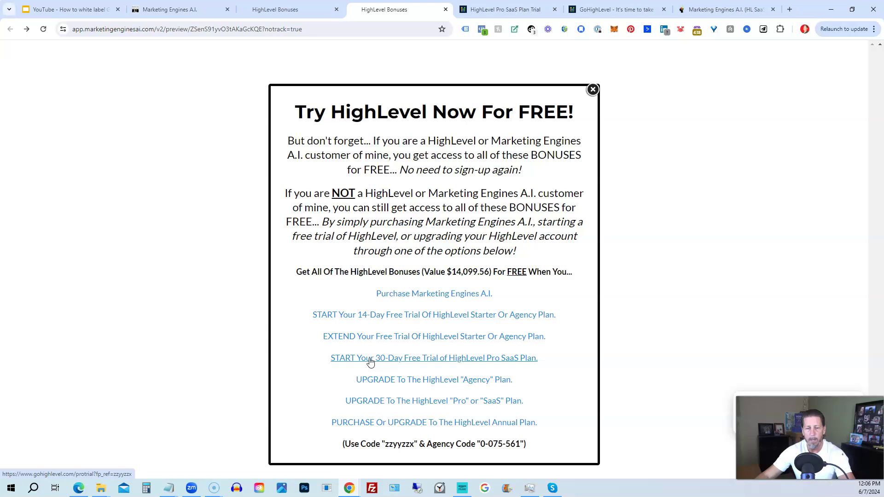
click(369, 360)
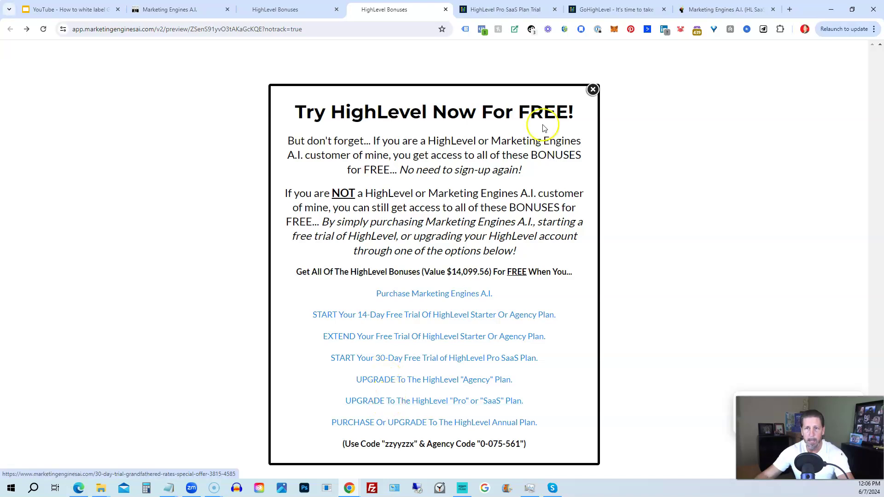
click(601, 9)
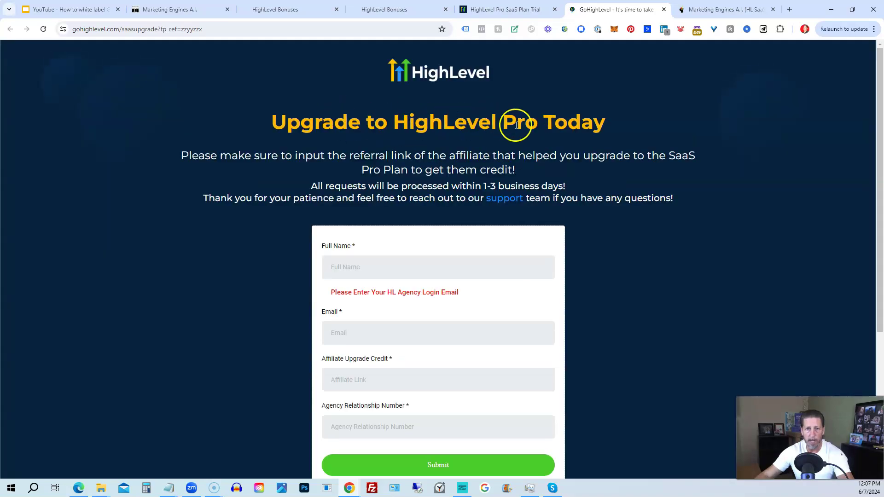
scroll(260, 208, down, 2)
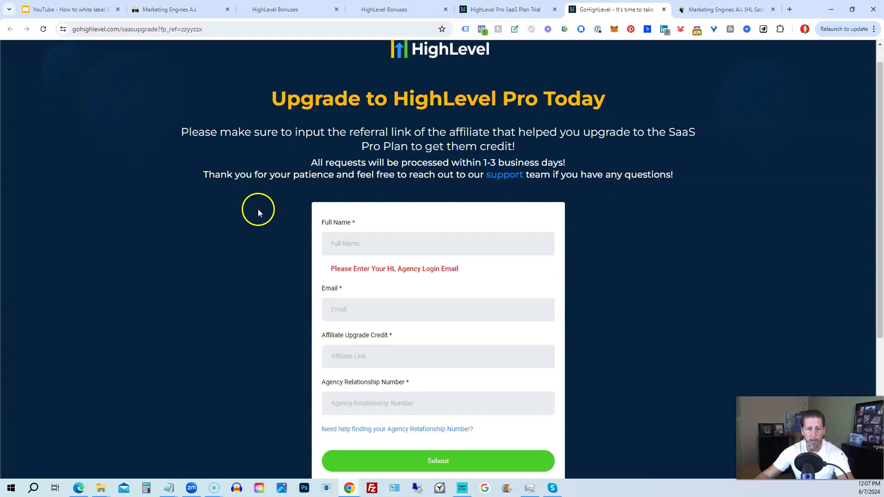
scroll(259, 216, down, 3)
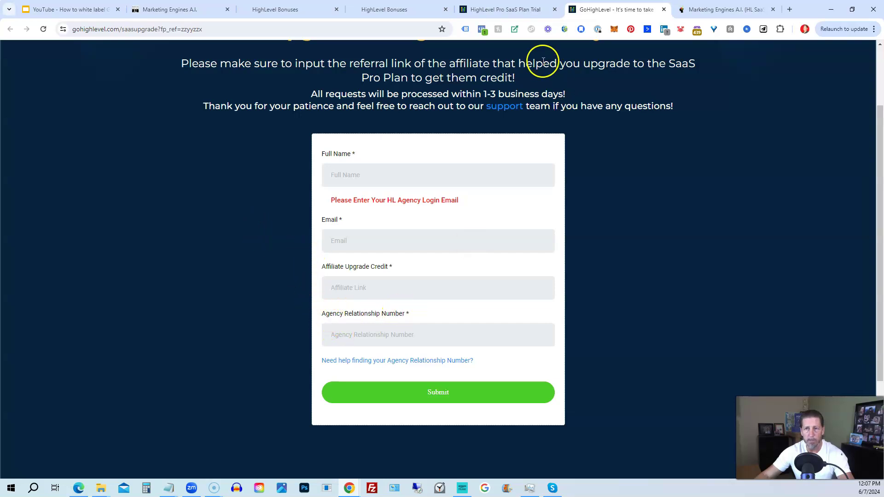
click(504, 10)
click(382, 11)
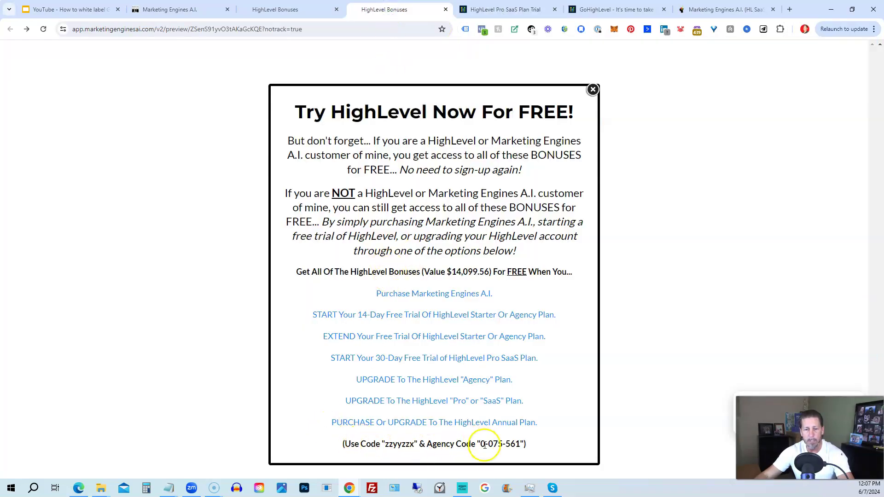
drag(480, 445, 521, 444)
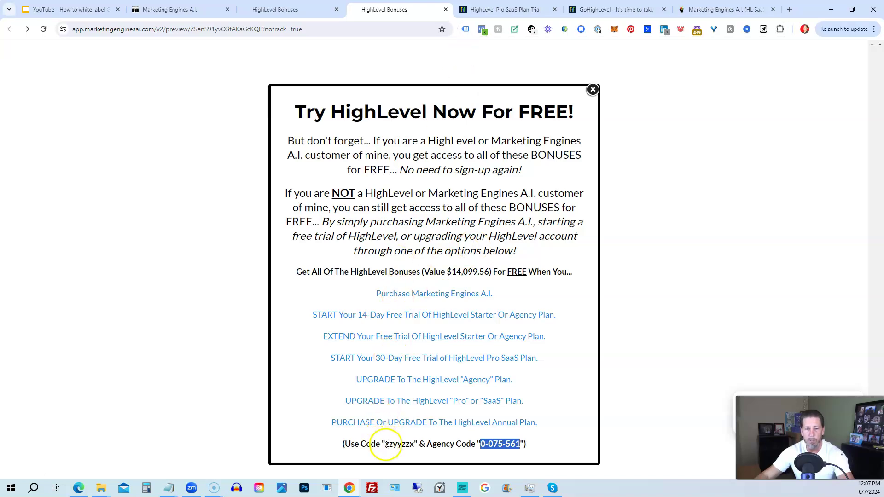
drag(386, 445, 415, 445)
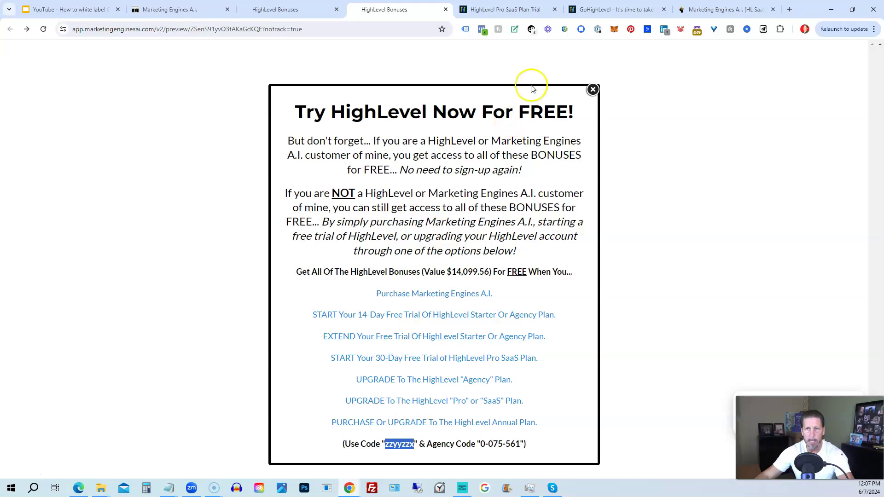
click(586, 10)
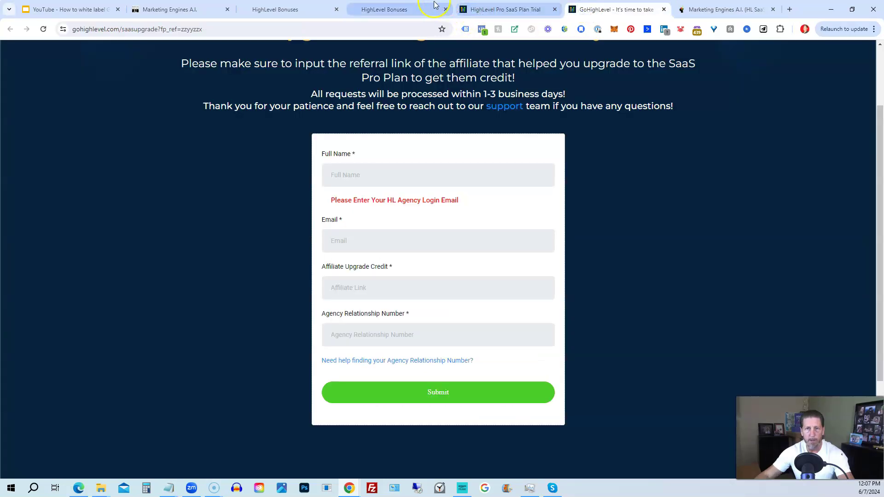
click(414, 9)
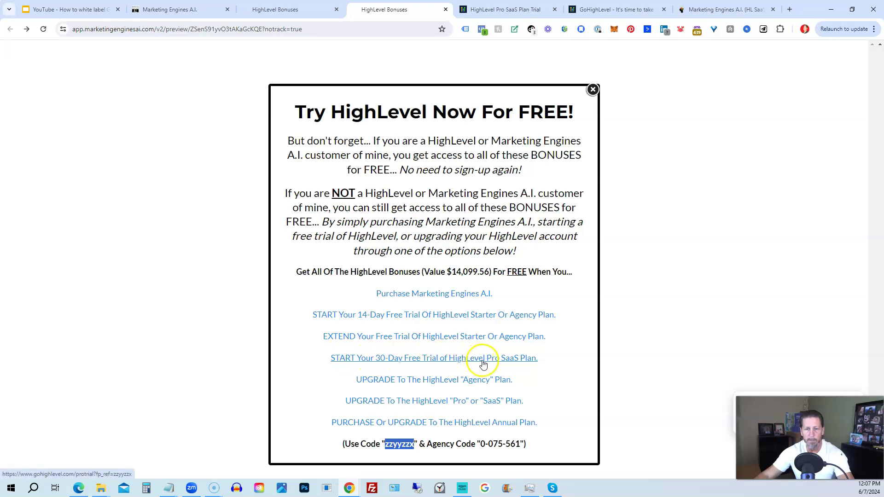
Switch to the HighLevel Pro SaaS Plan Trial page and scroll through its features
click(500, 10)
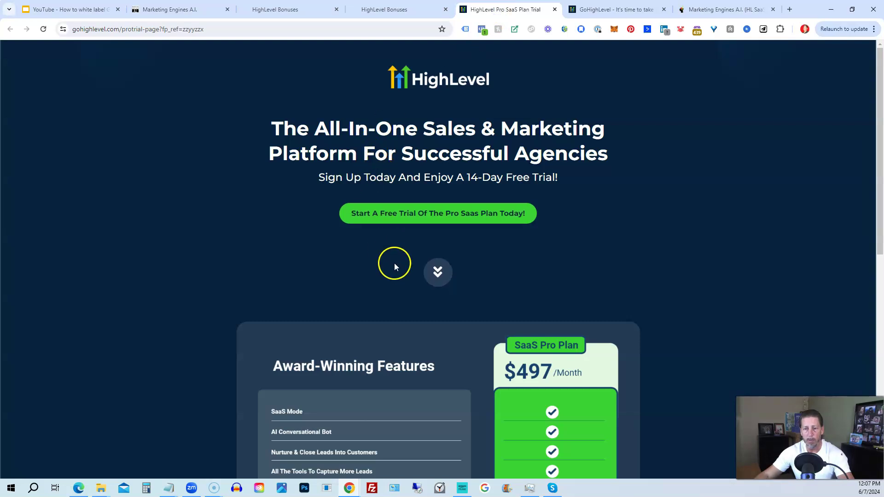
scroll(394, 263, down, 6)
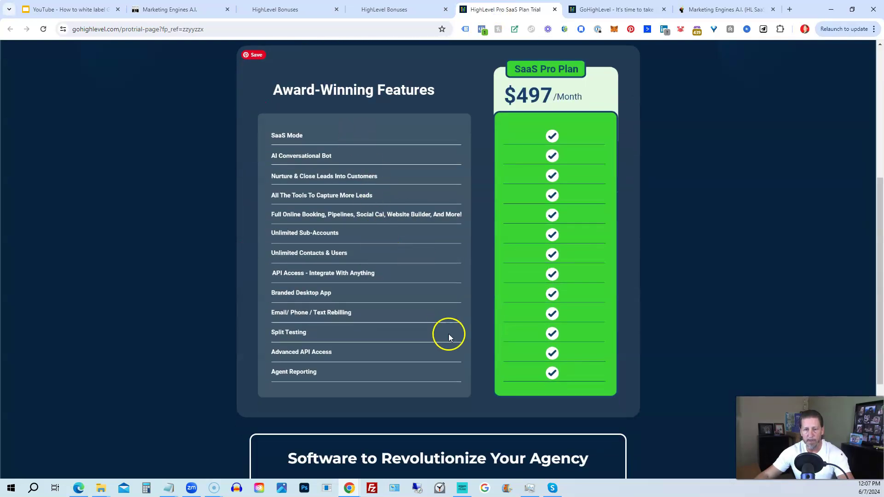
scroll(449, 338, down, 4)
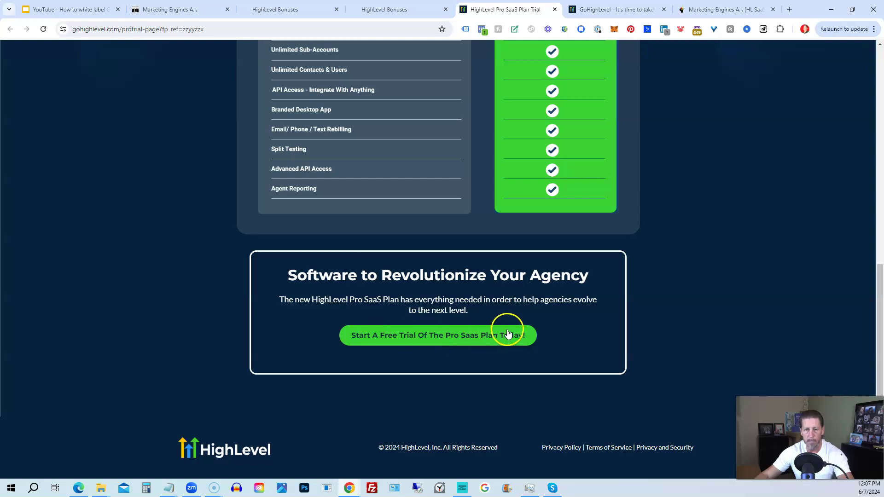
scroll(449, 308, up, 1)
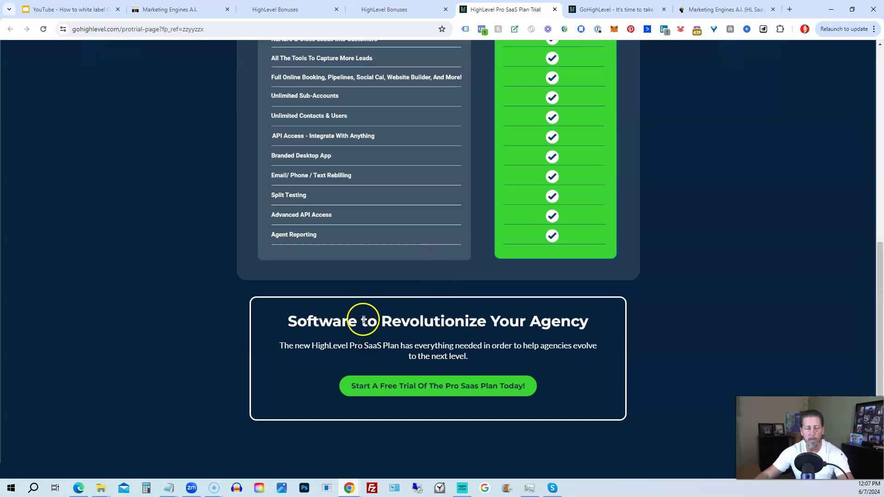
scroll(304, 317, up, 1)
scroll(298, 317, up, 9)
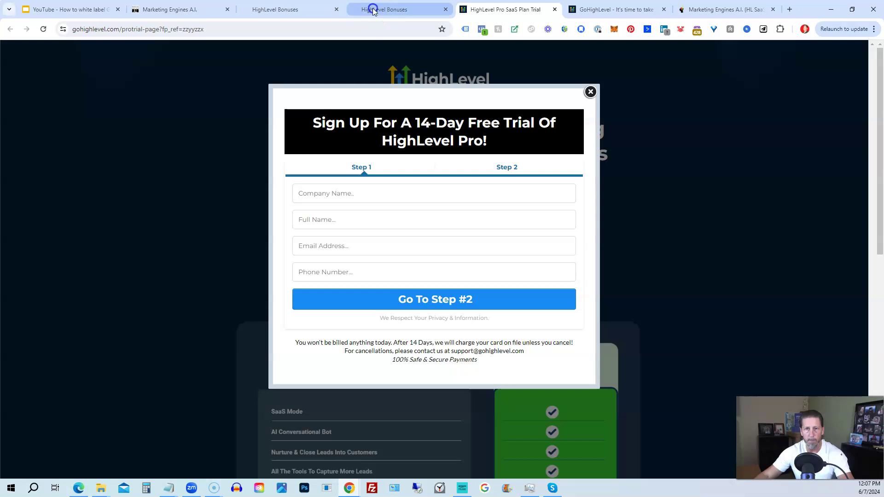
Switch back to the HighLevel Bonuses tab showing the 'Try HighLevel Now For FREE!' offer
click(373, 11)
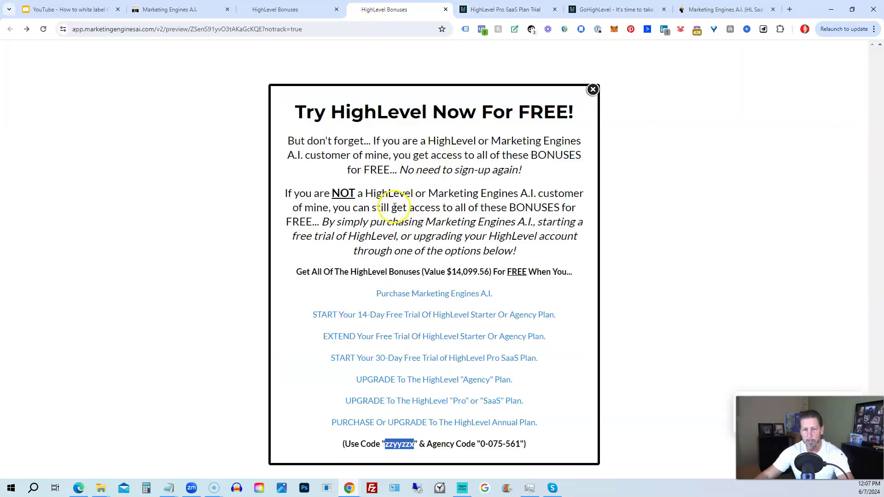